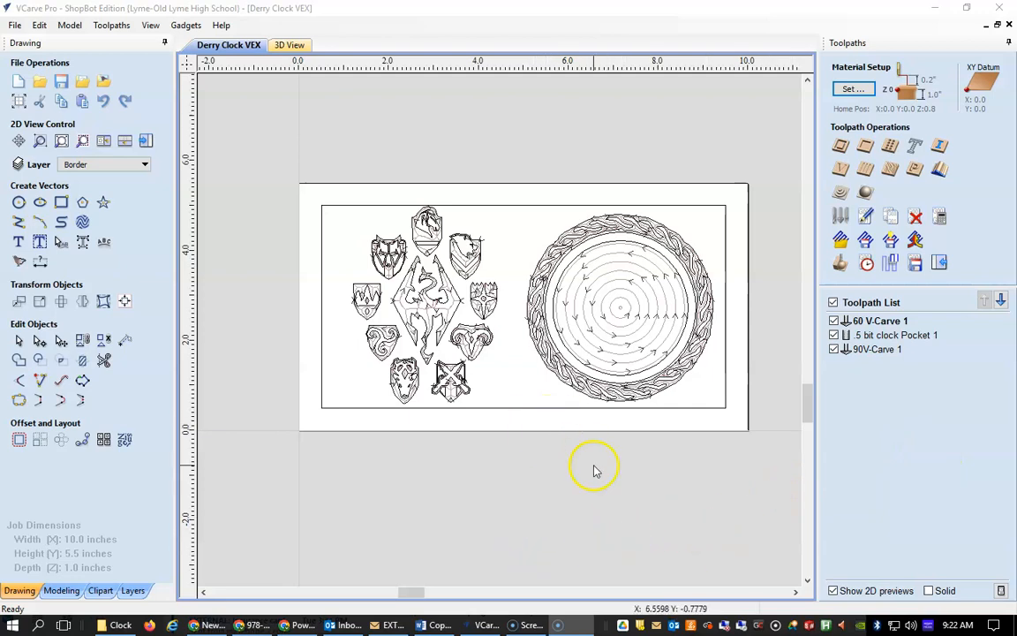
Set the material thickness to 0.75 inches in the job setup and apply it.
scroll(572, 289, up, 2)
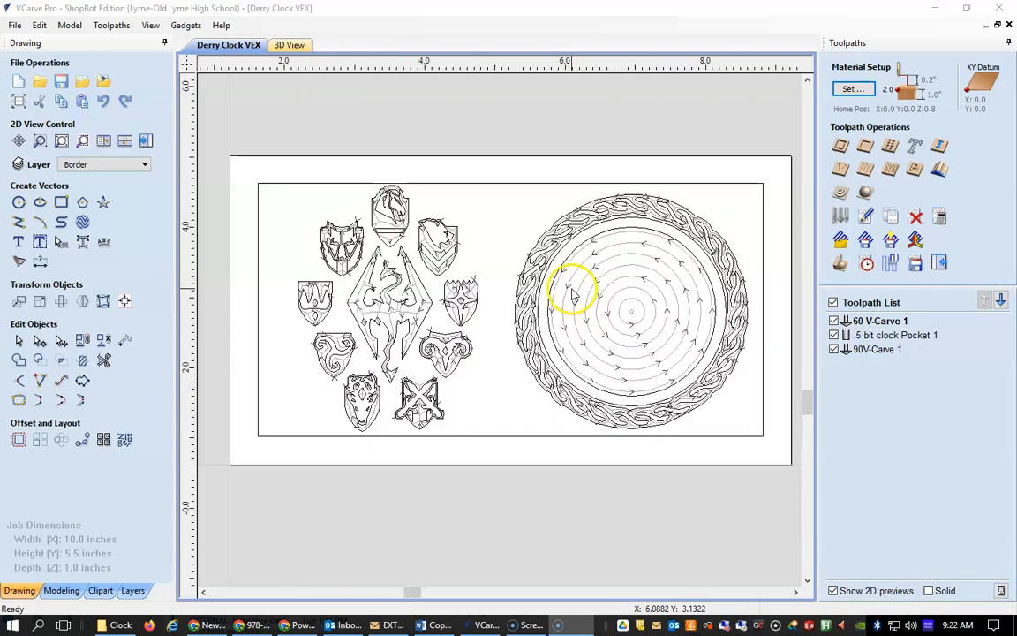
scroll(572, 295, down, 1)
scroll(572, 295, up, 1)
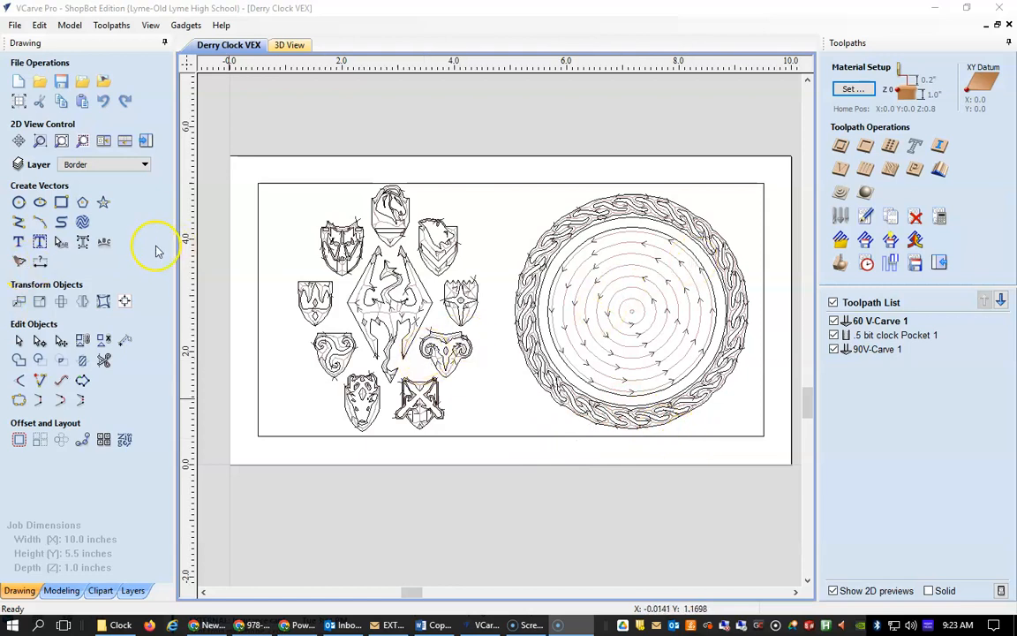
click(19, 102)
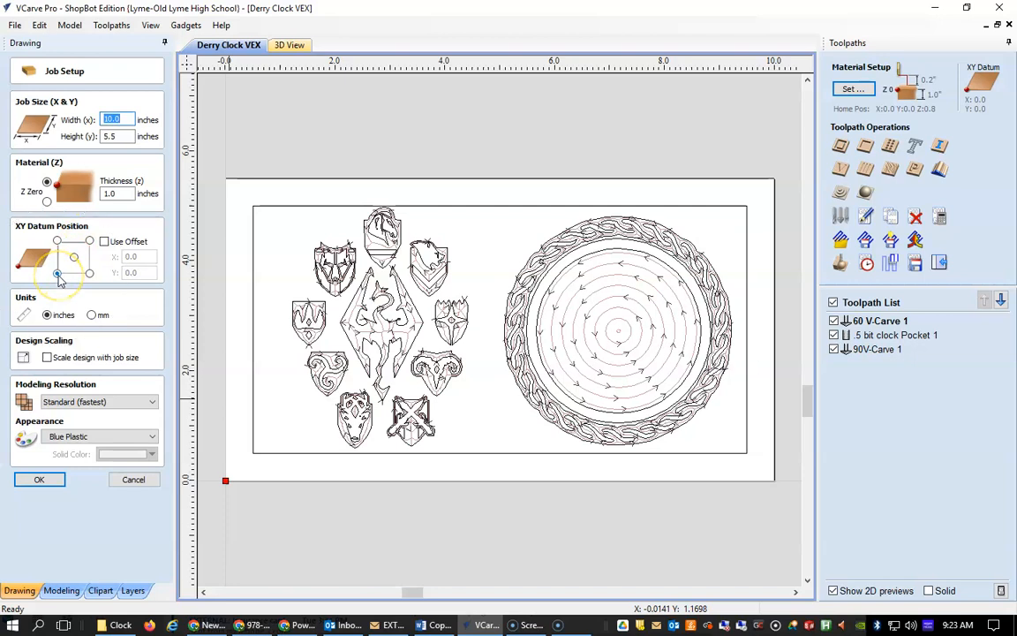
click(57, 274)
click(128, 118)
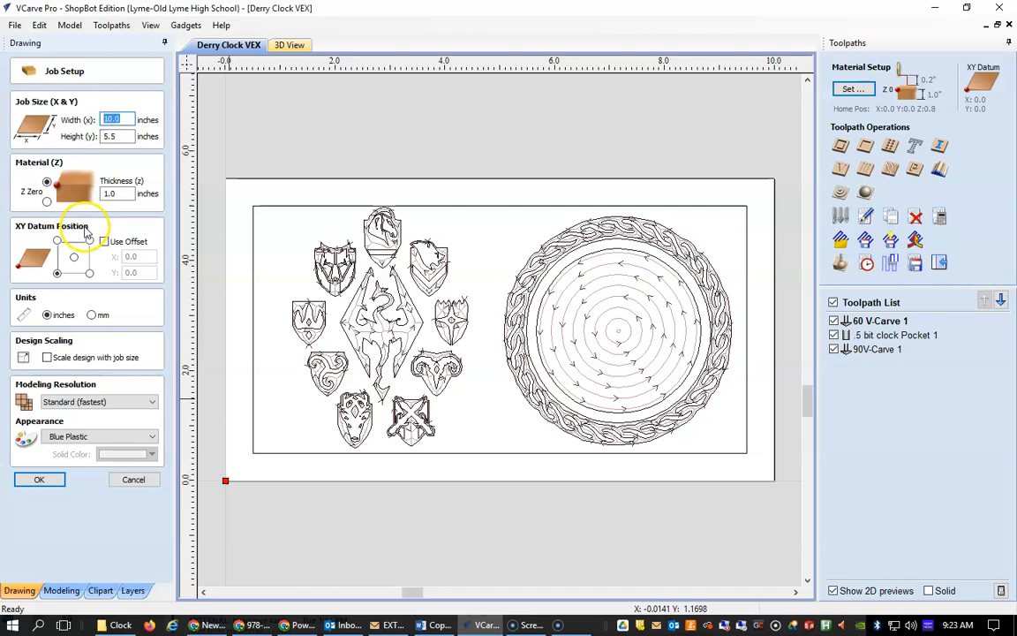
click(122, 136)
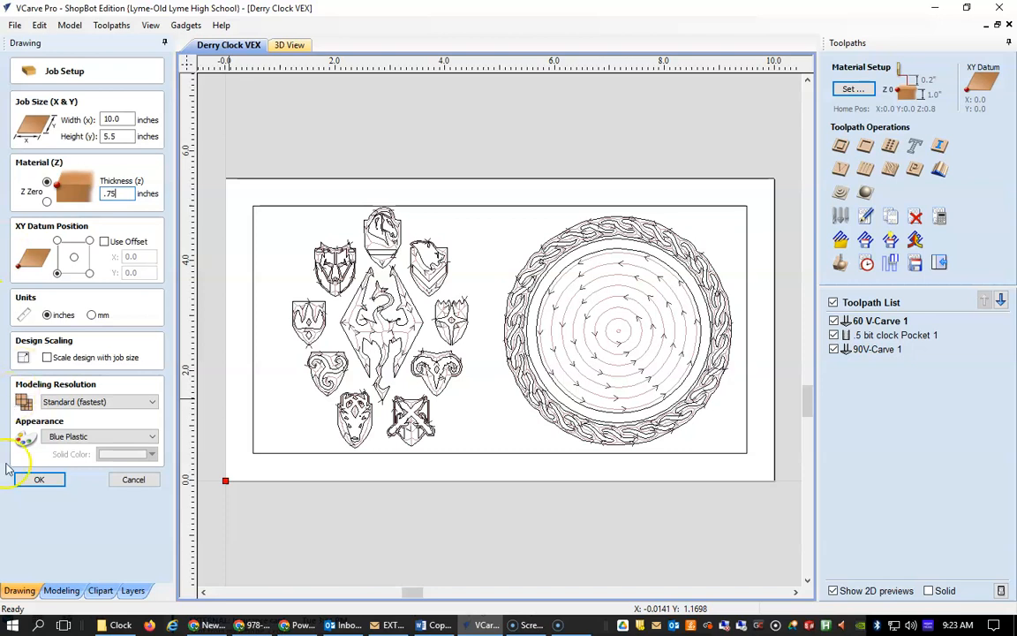
click(39, 480)
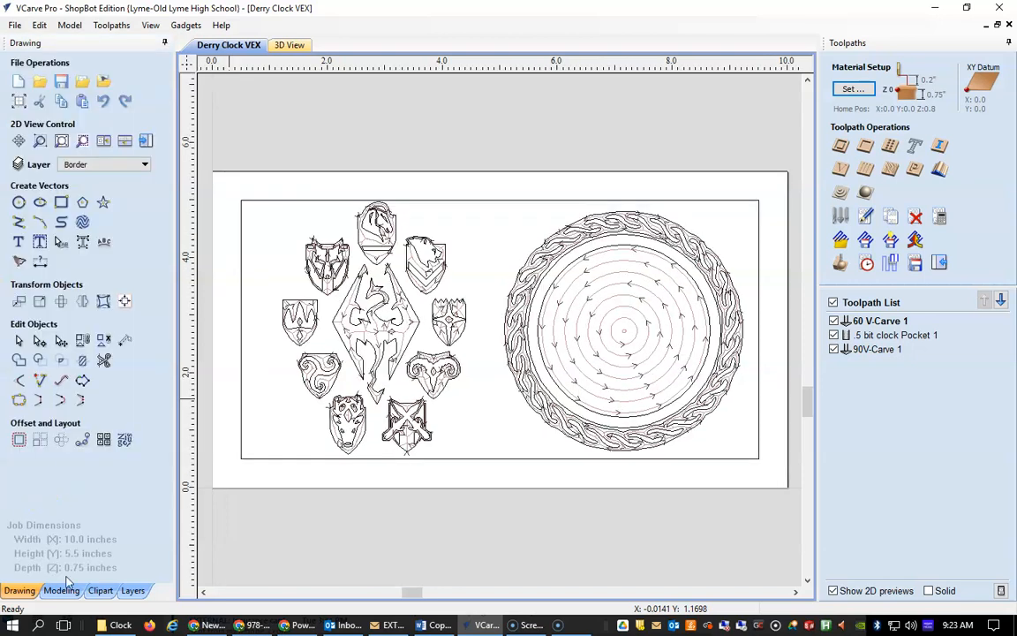
Reopen the job setup to check the Z zero and XY datum position.
click(19, 101)
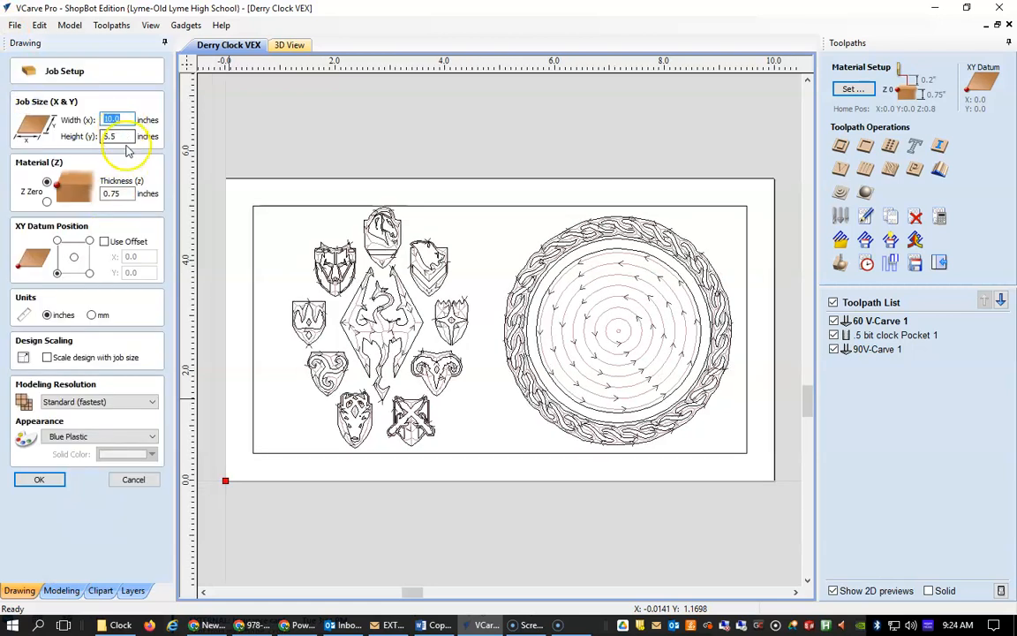
click(48, 183)
click(57, 274)
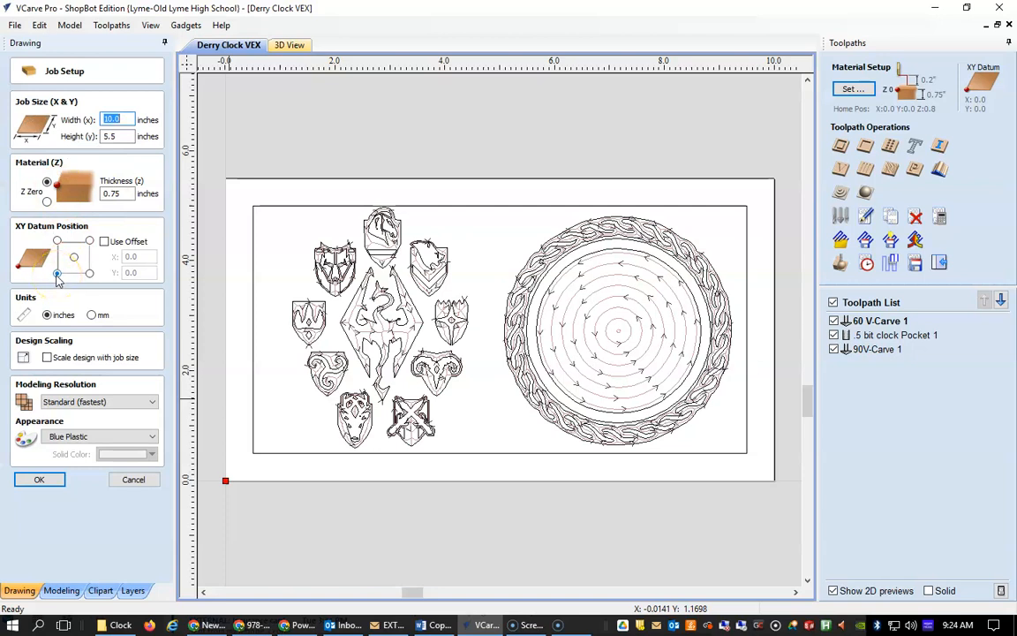
click(39, 478)
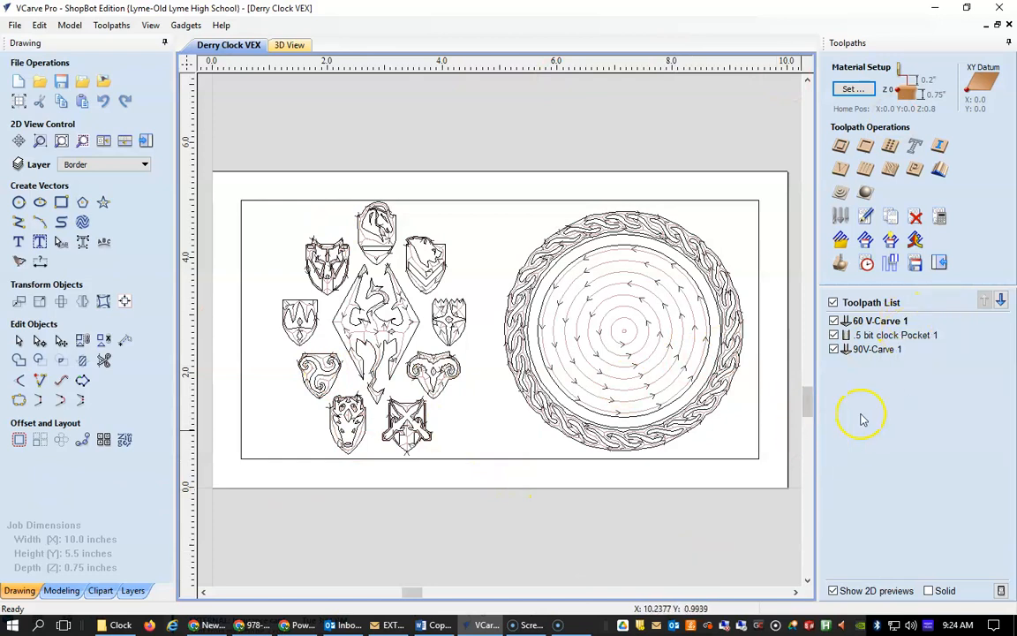
Hide the previews of all toolpaths except 60 V-Carve 1.
click(834, 321)
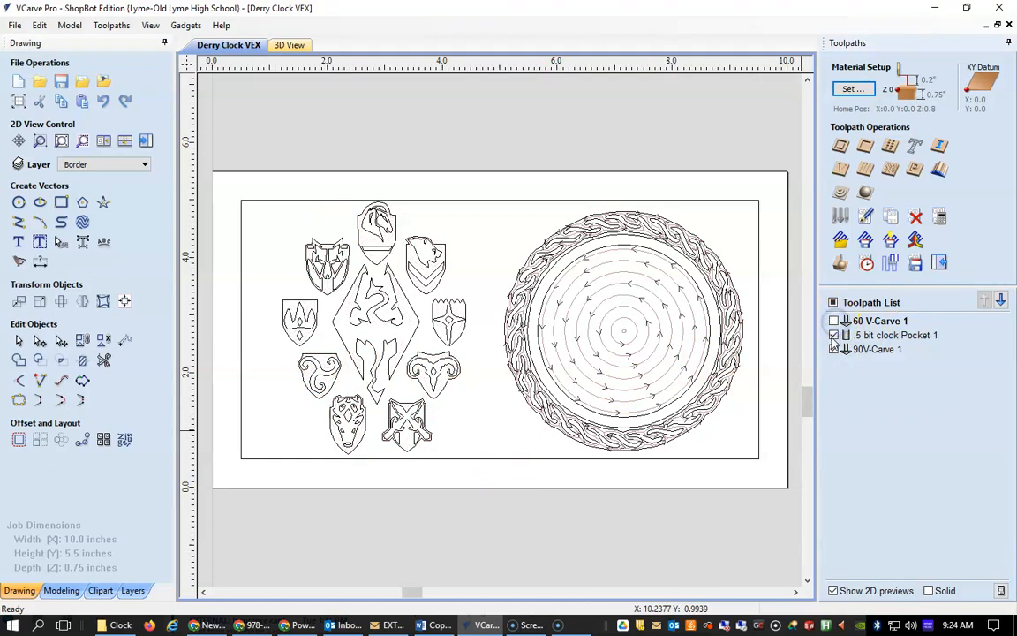
click(833, 335)
click(834, 350)
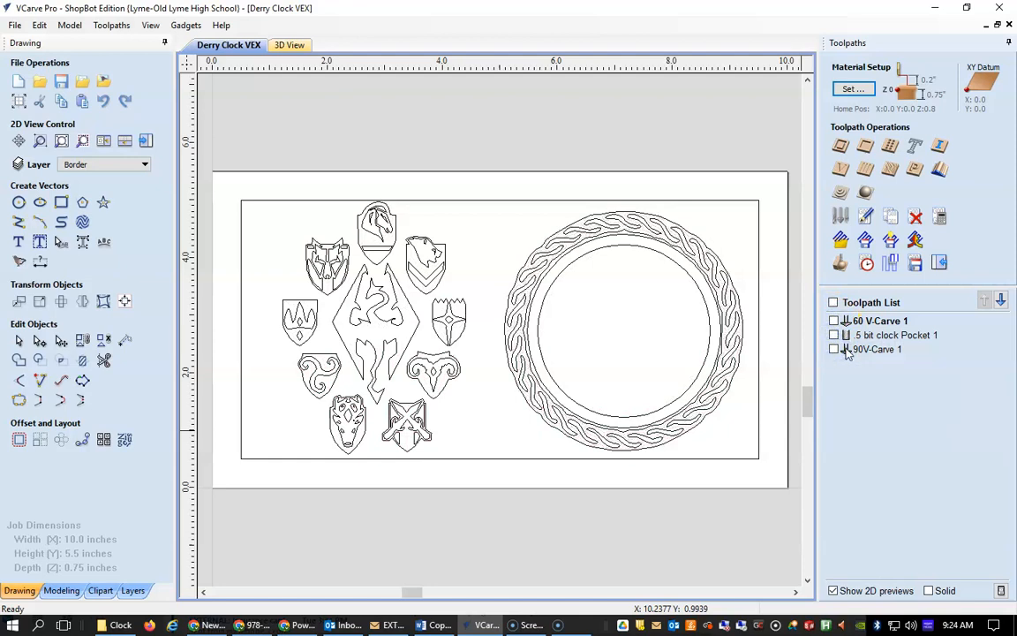
click(834, 321)
click(833, 321)
click(833, 321)
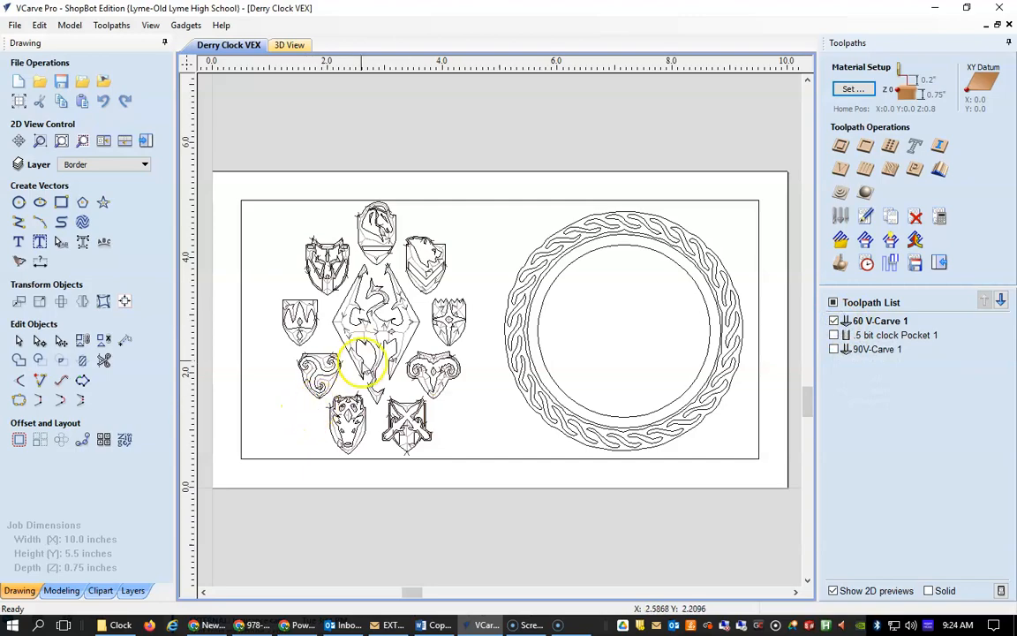
Nudge the bear-head shield slightly up and right and the horse-head shield slightly up, away from the central dragon emblem.
scroll(334, 387, up, 5)
scroll(332, 387, down, 5)
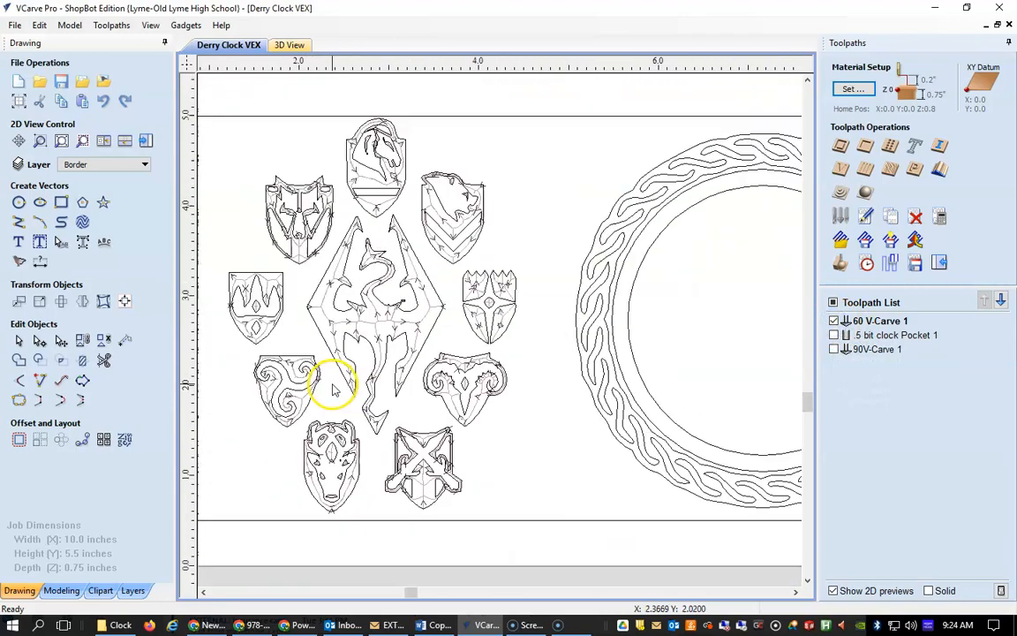
scroll(353, 397, up, 2)
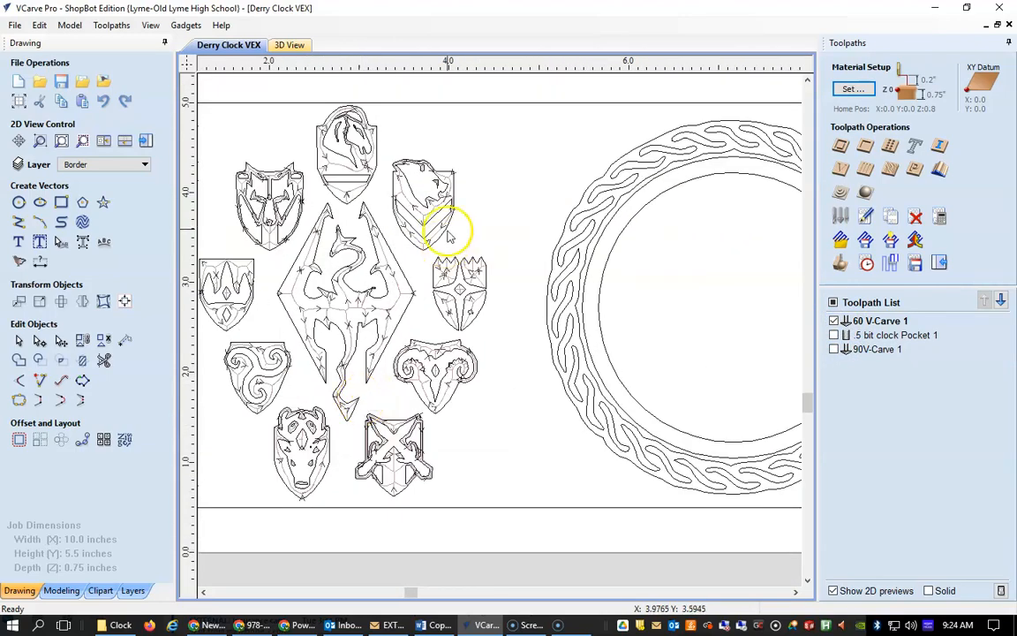
scroll(442, 226, up, 2)
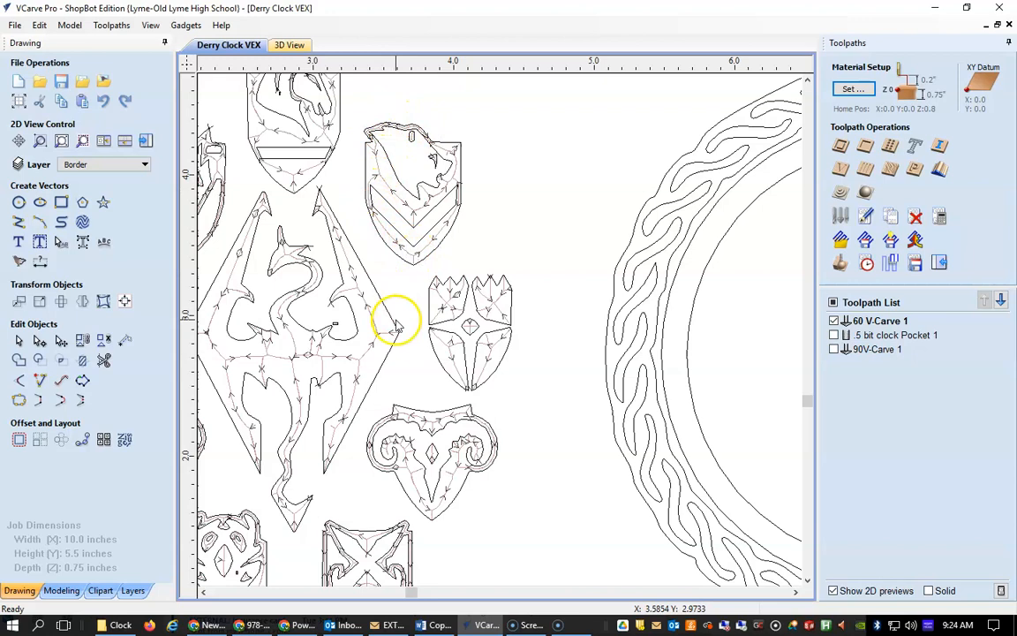
scroll(392, 323, down, 2)
scroll(378, 310, down, 1)
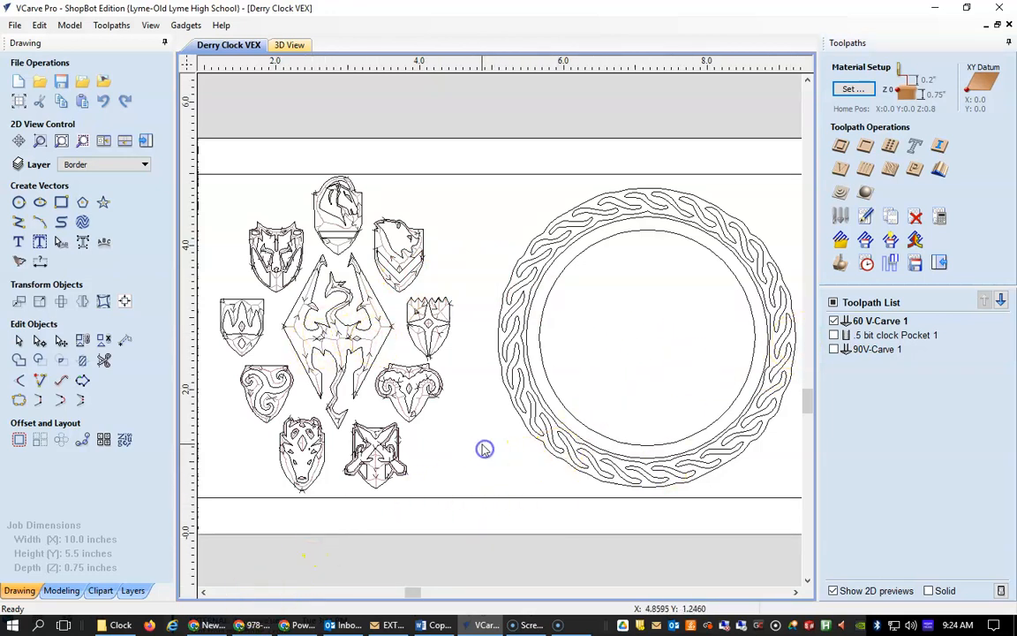
scroll(335, 226, down, 1)
scroll(344, 252, up, 2)
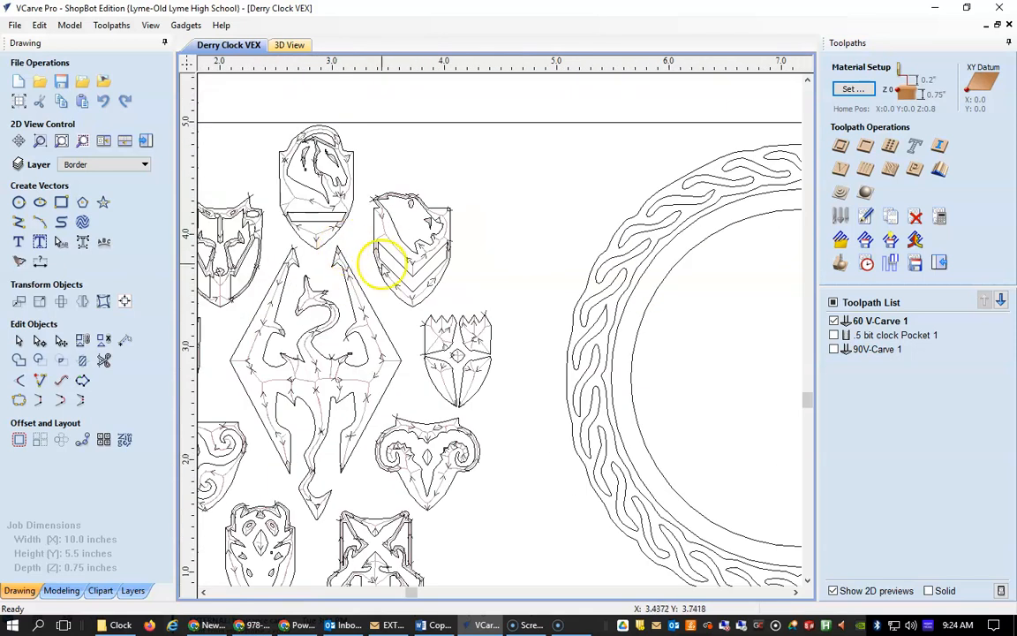
click(377, 264)
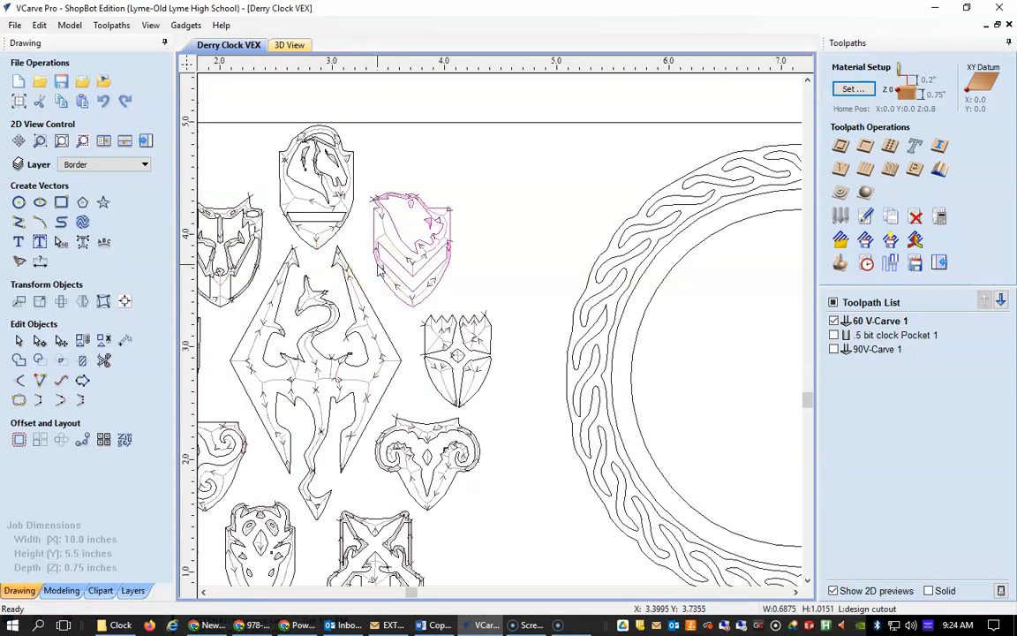
drag(375, 265, 378, 266)
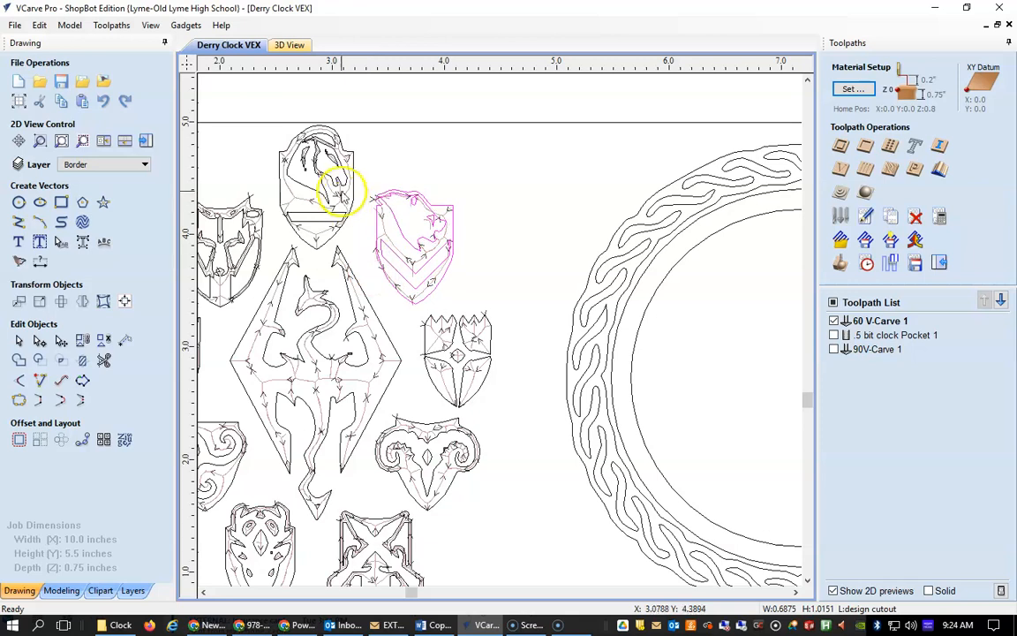
click(350, 212)
drag(351, 218, 350, 216)
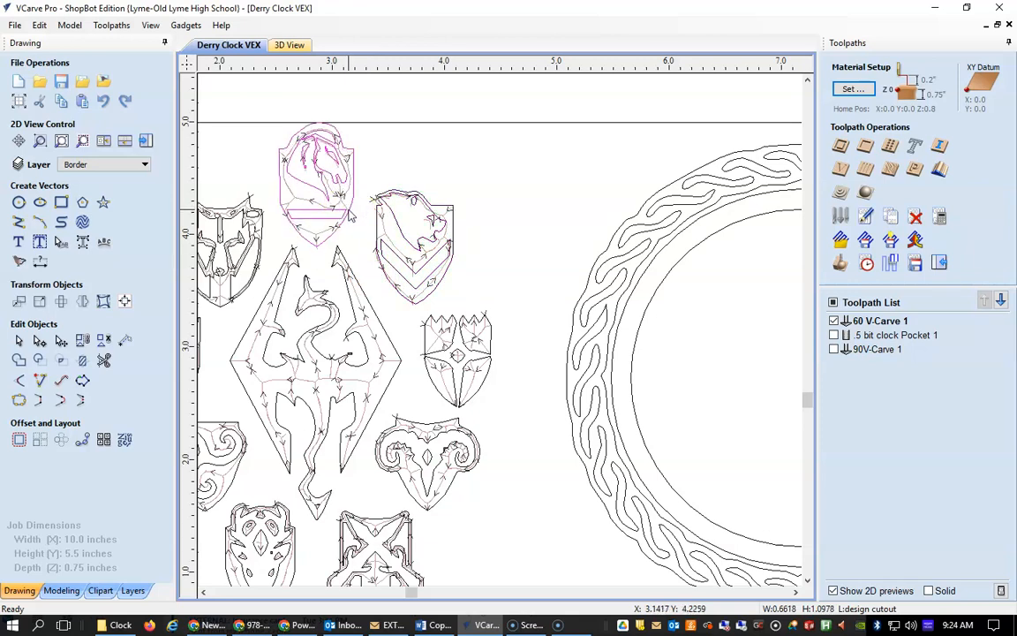
Nudge the star, ram's-head and crossed-swords shields slightly right, away from the central dragon emblem.
click(490, 349)
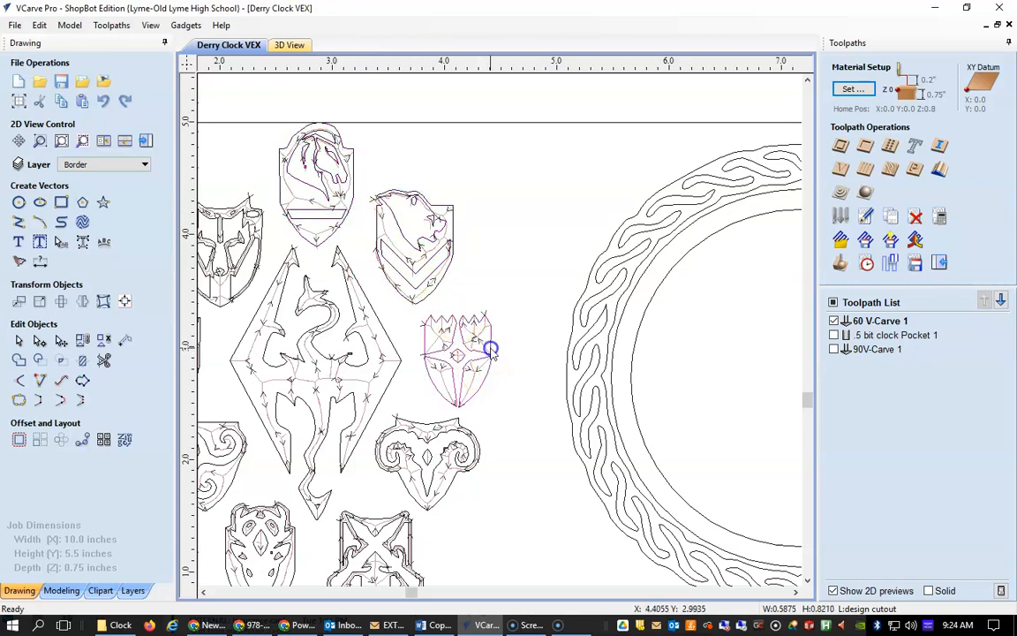
drag(483, 349, 486, 348)
click(464, 468)
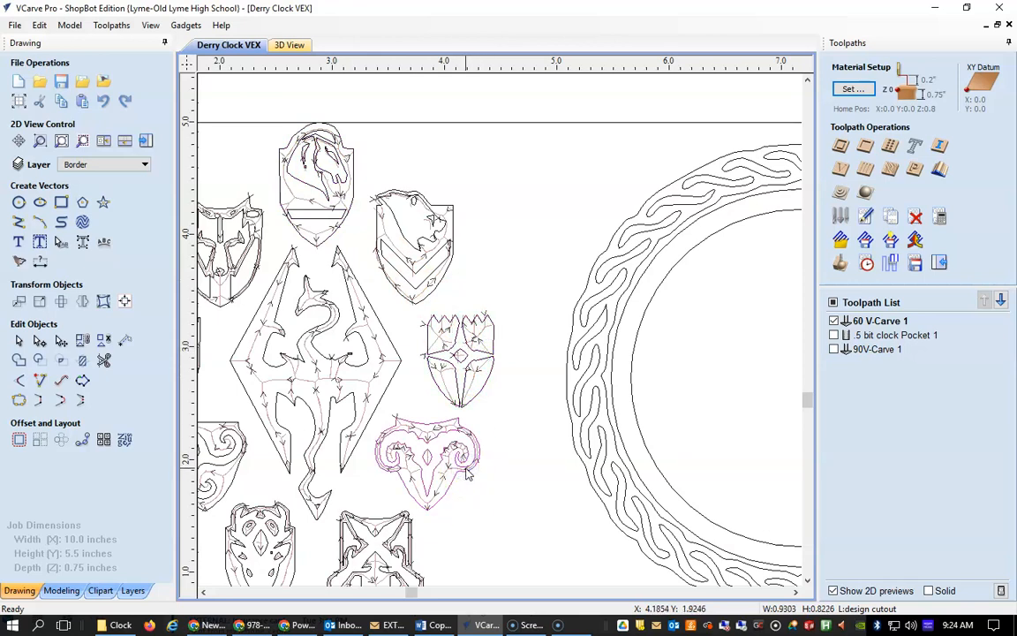
scroll(432, 527, down, 3)
scroll(423, 543, up, 3)
click(413, 533)
key(Right)
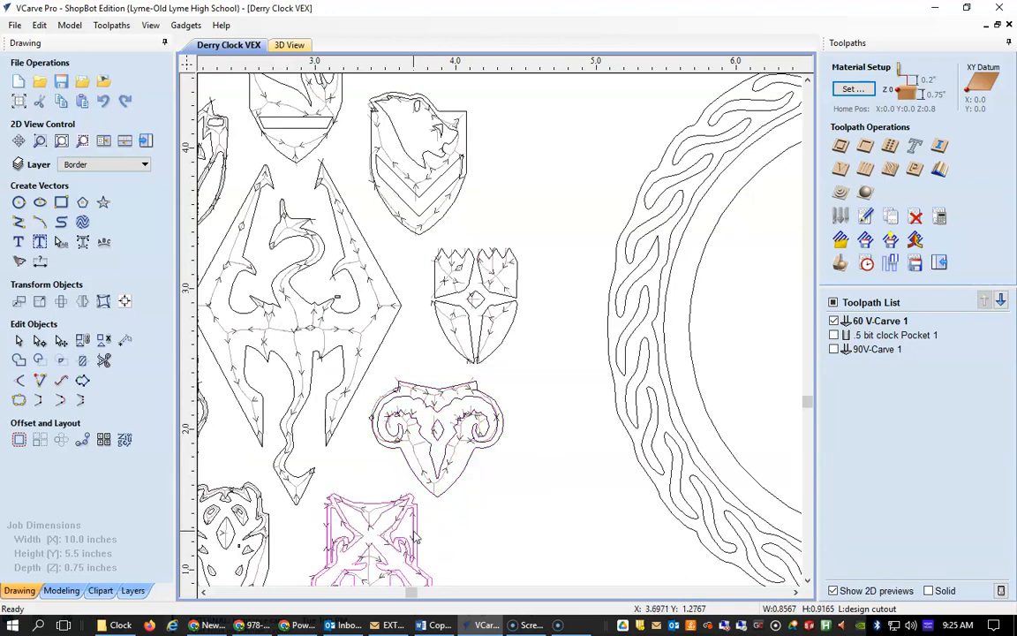
Nudge the antlered animal-face shield and the spiral shield slightly left, away from the central dragon emblem.
scroll(346, 533, down, 4)
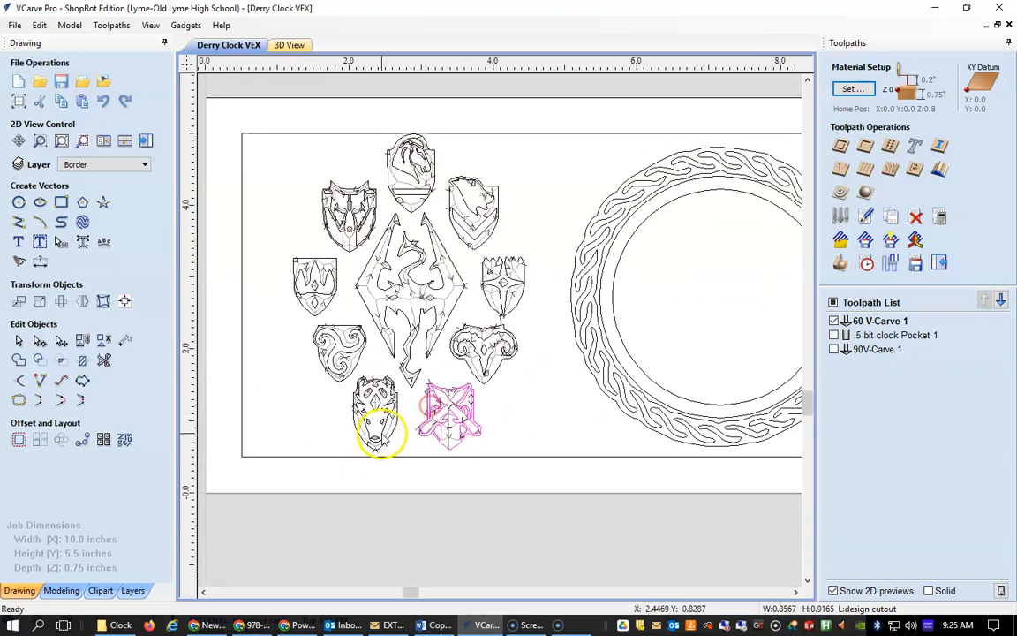
click(385, 436)
key(Left)
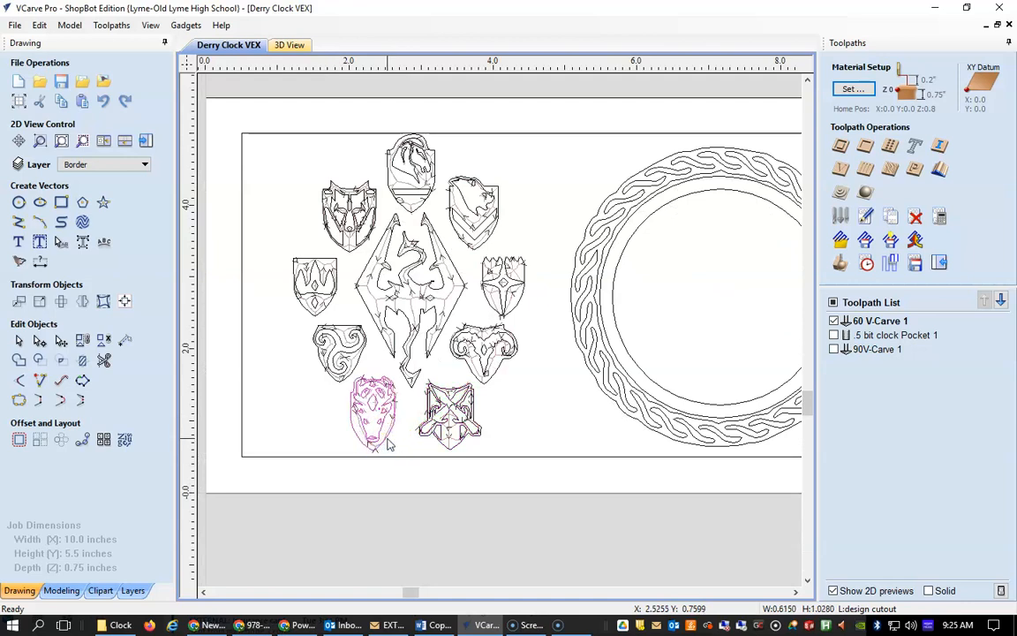
click(336, 377)
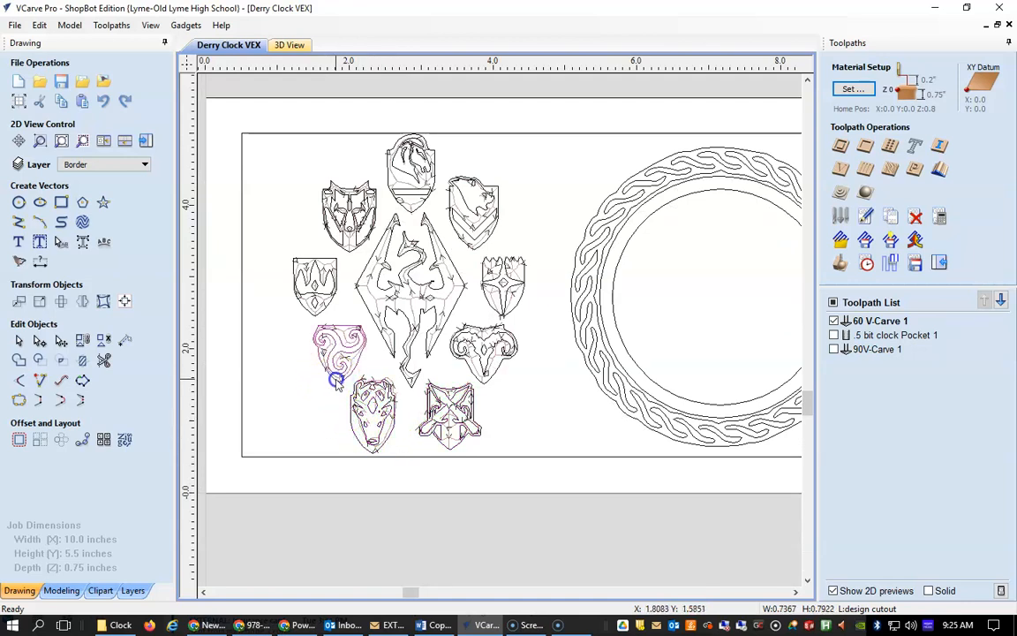
key(Left)
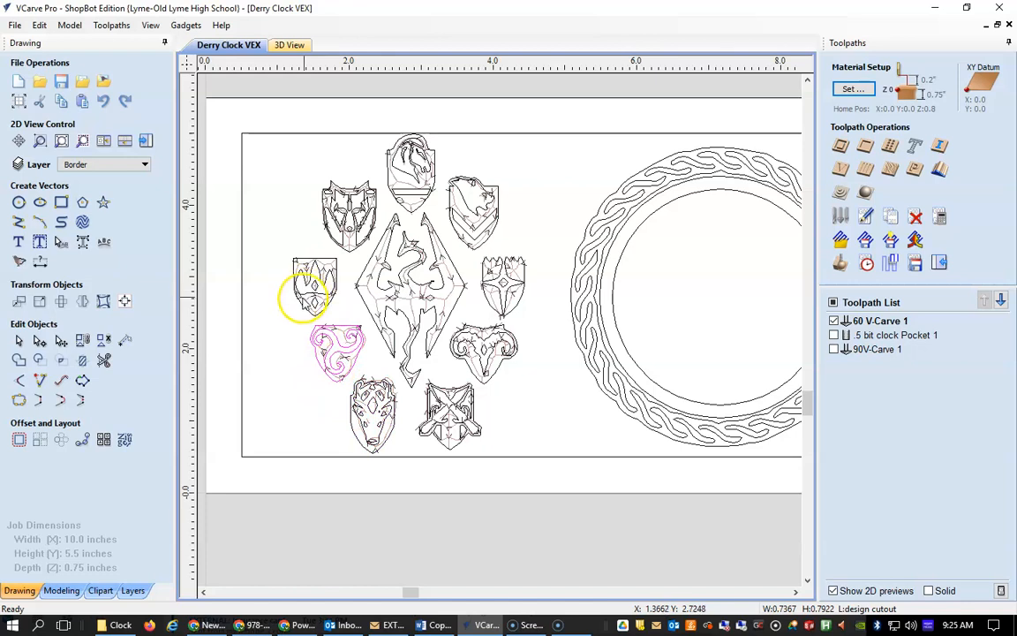
Nudge the crown shield slightly left and the wolf-head shield slightly outward from the central dragon emblem.
click(298, 301)
click(299, 300)
key(Left)
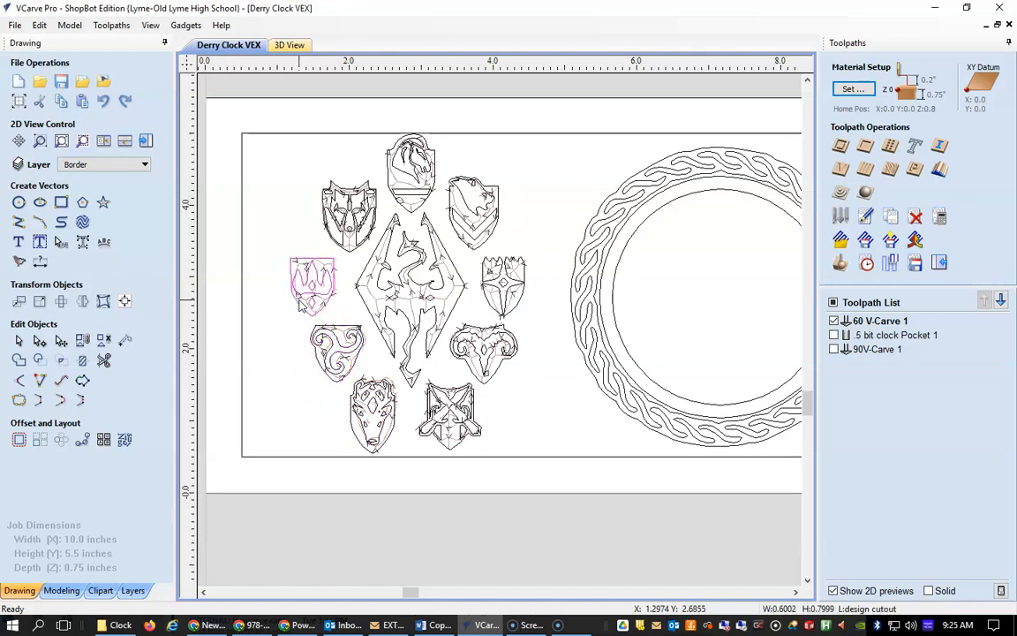
click(324, 222)
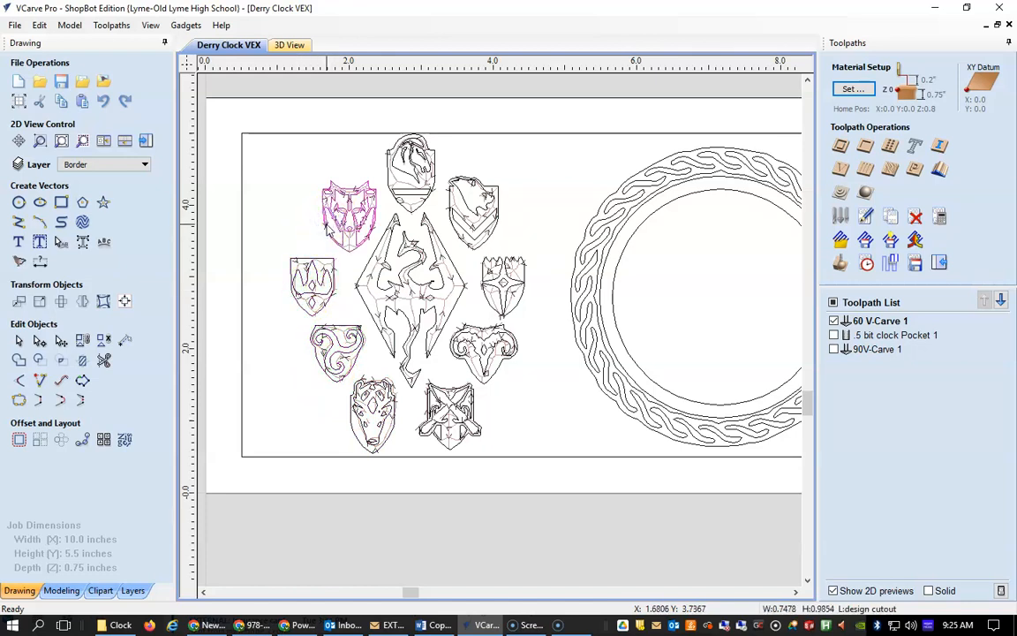
scroll(371, 231, up, 5)
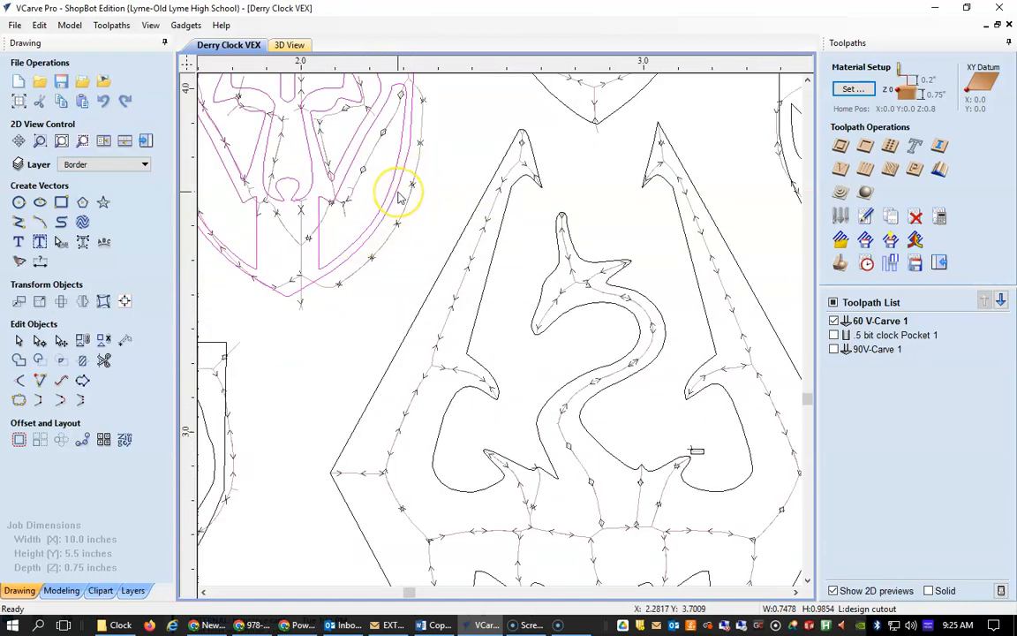
scroll(540, 245, down, 6)
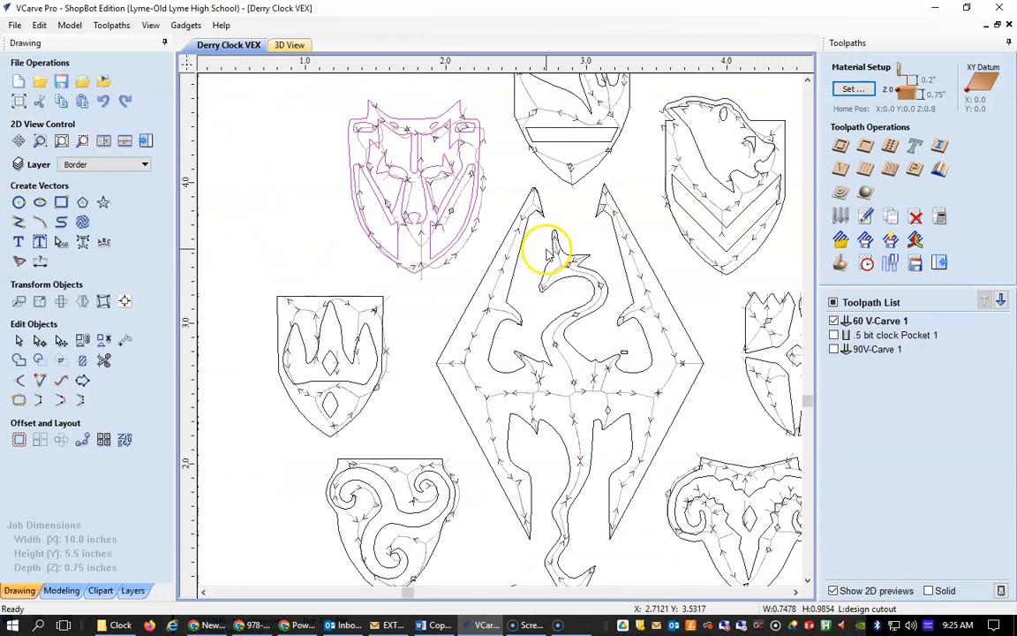
Recalculate all toolpaths for the adjusted shield layout and material thickness.
click(882, 323)
right_click(884, 325)
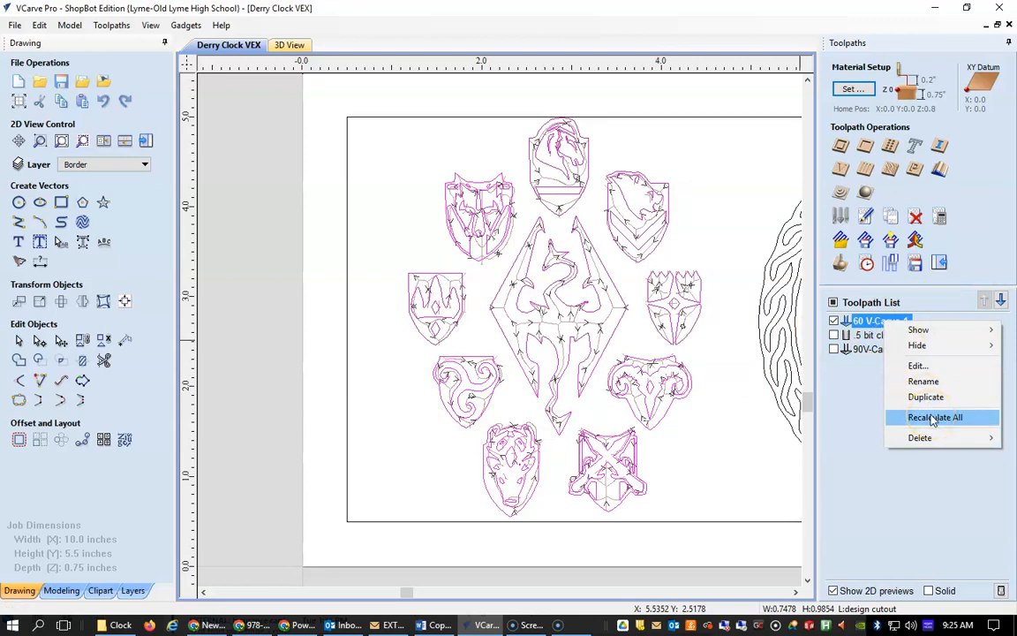
click(900, 463)
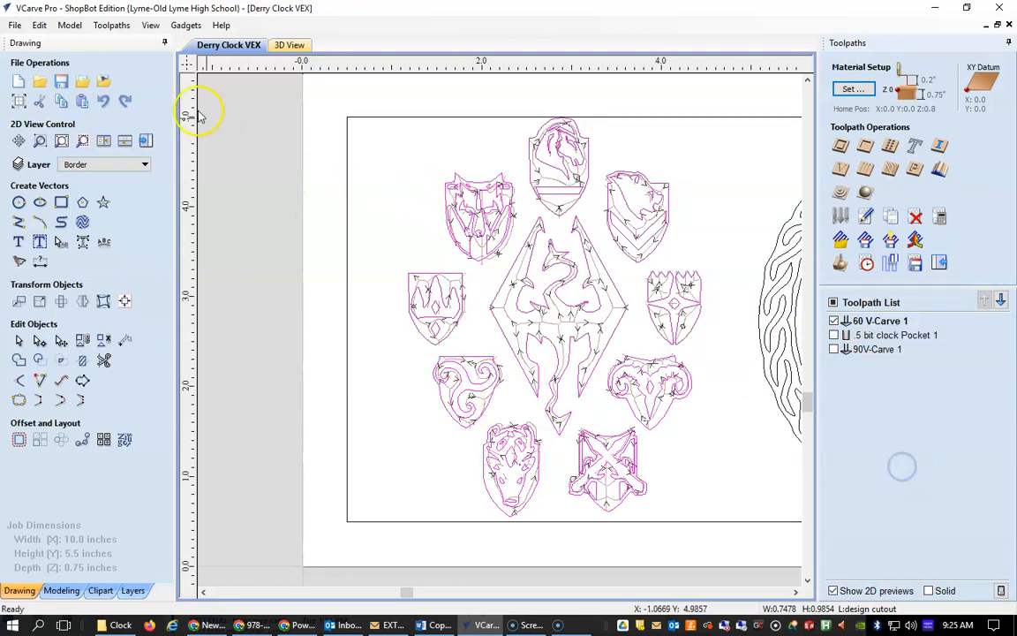
click(112, 26)
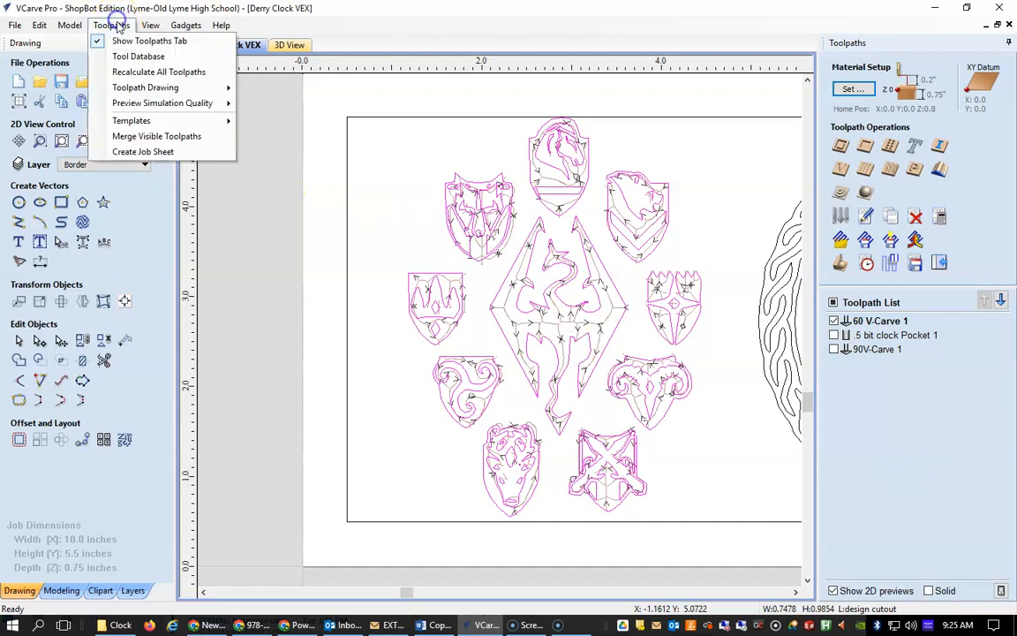
click(149, 74)
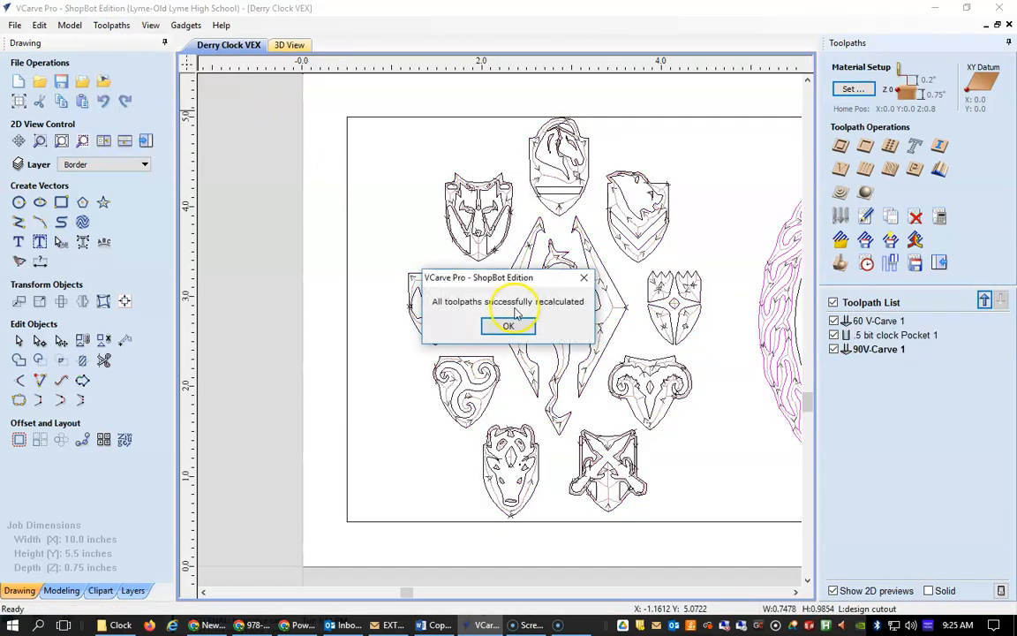
Examine the recalculated toolpaths on the shields, the dragon emblem and the braided clock ring.
click(509, 324)
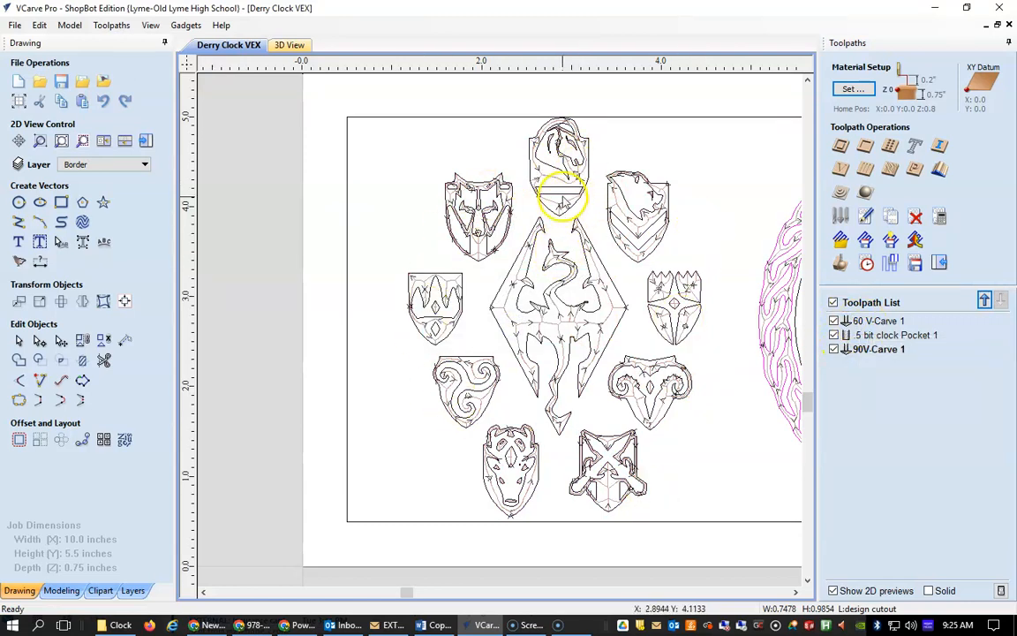
scroll(524, 204, down, 1)
scroll(490, 250, up, 2)
scroll(490, 250, up, 2)
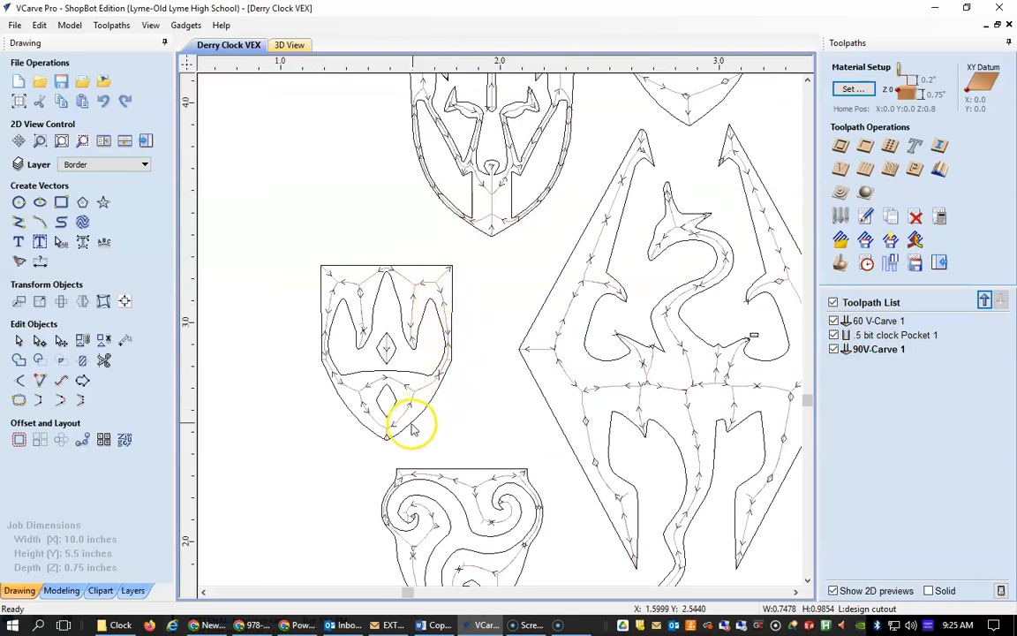
scroll(631, 405, down, 3)
scroll(757, 389, down, 3)
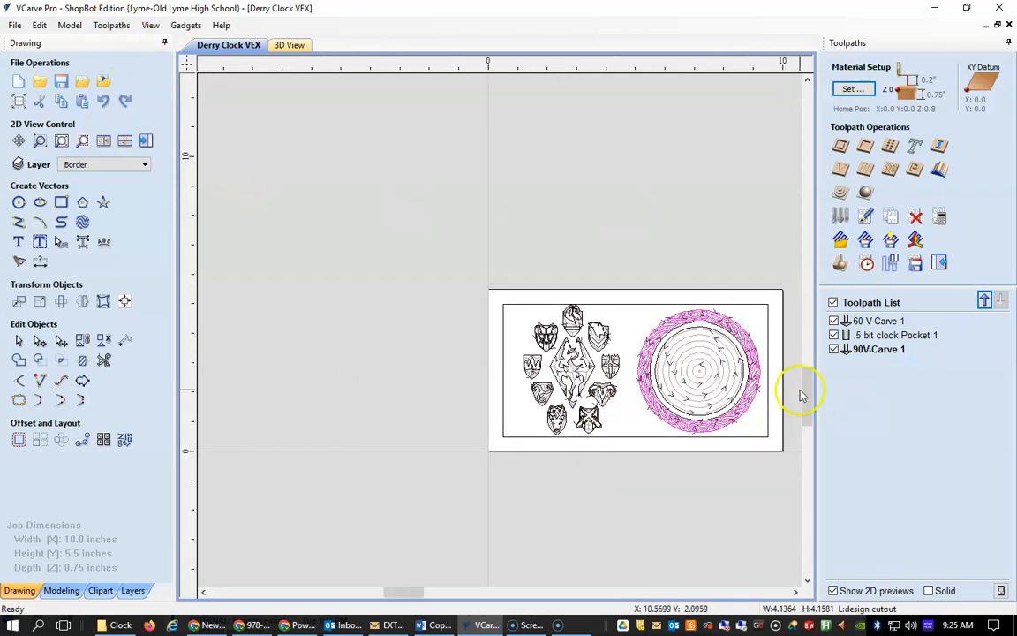
scroll(728, 384, up, 5)
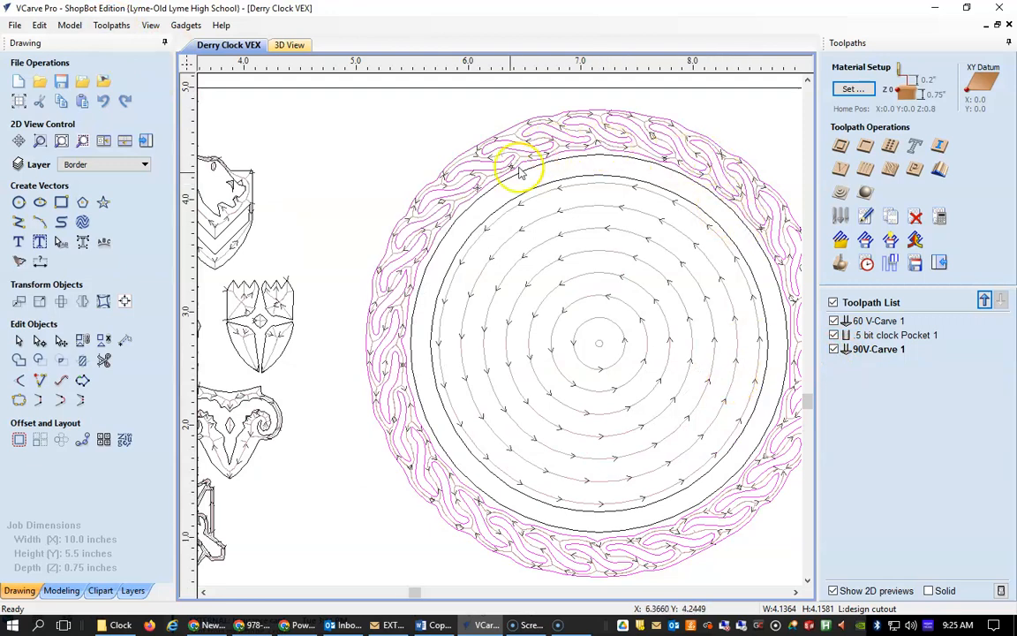
Check which vectors the 60 V-Carve 1, 90V-Carve 1 and .5 bit clock Pocket 1 toolpaths use.
click(873, 321)
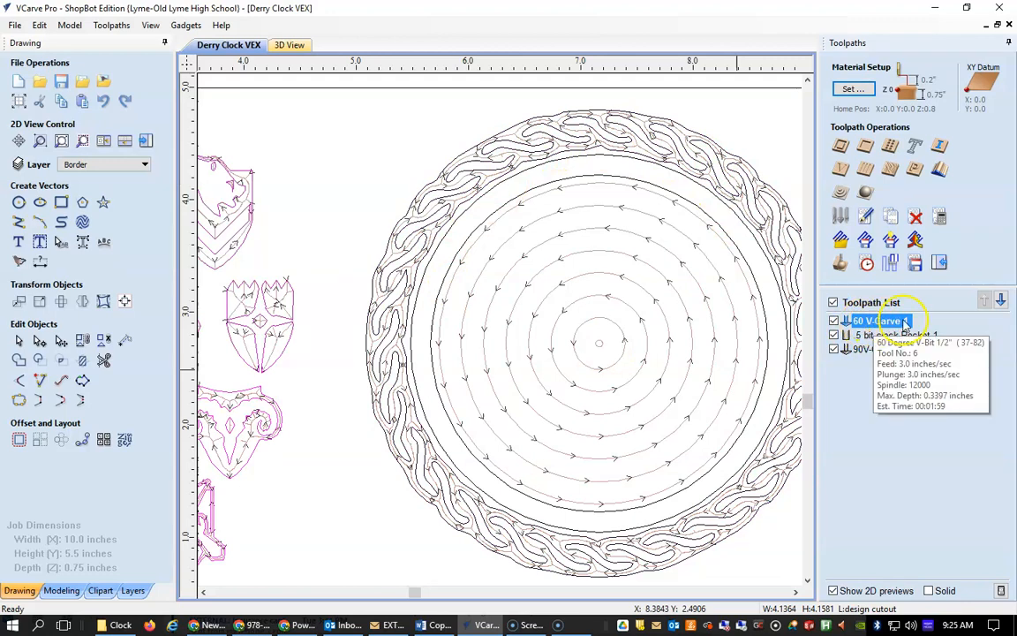
click(863, 351)
click(864, 338)
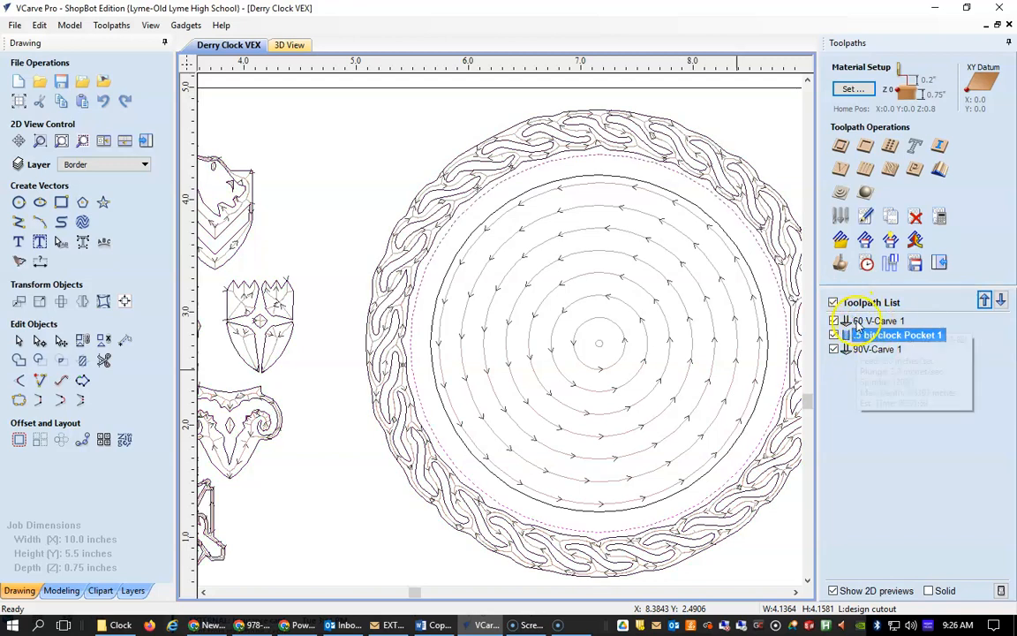
mouse_move(862, 355)
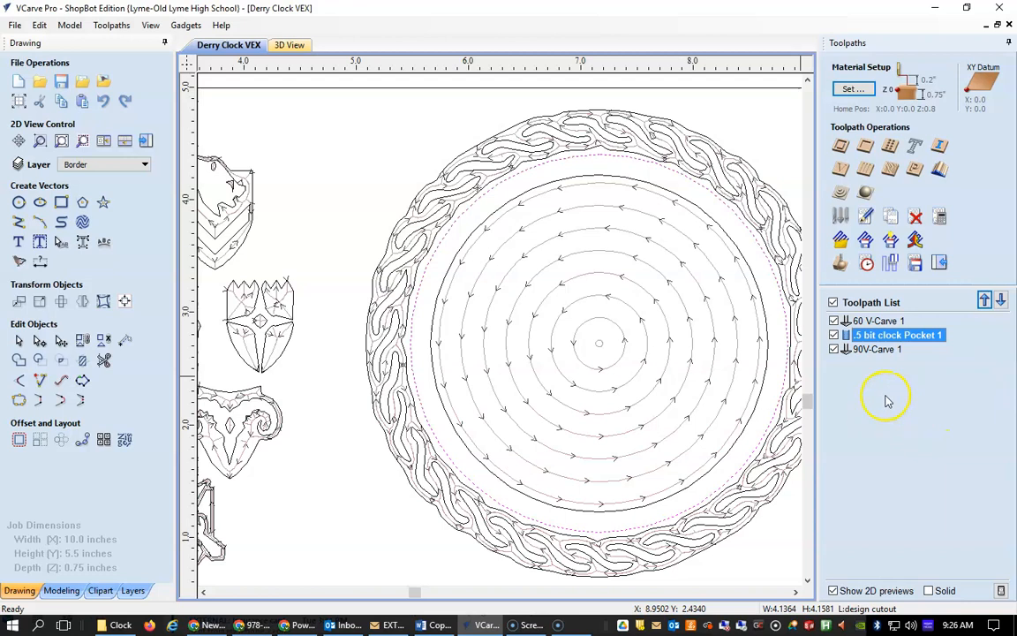
scroll(805, 389, down, 3)
click(510, 256)
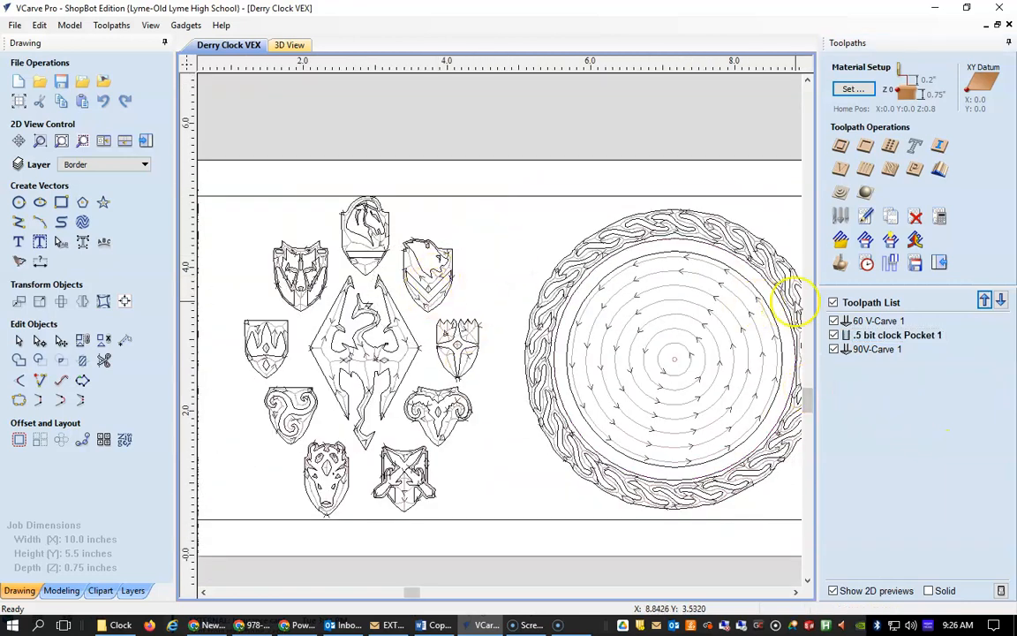
Set the 60 Degree V-Bit's feed and plunge rates to 2 inches/sec in 60 V-Carve 1 and recalculate that toolpath.
click(883, 323)
right_click(883, 325)
click(921, 368)
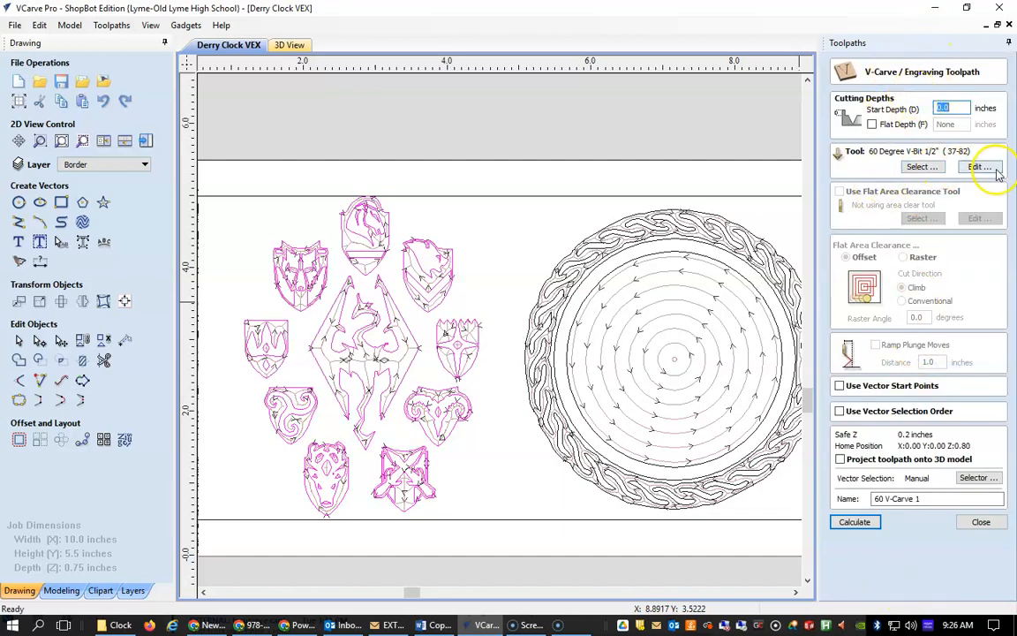
click(922, 168)
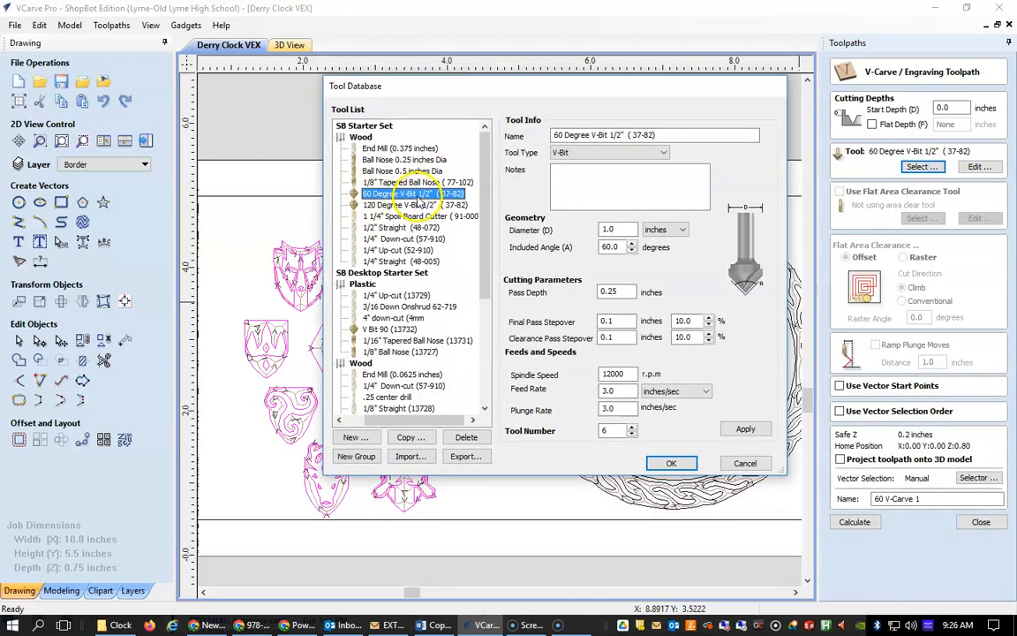
click(628, 393)
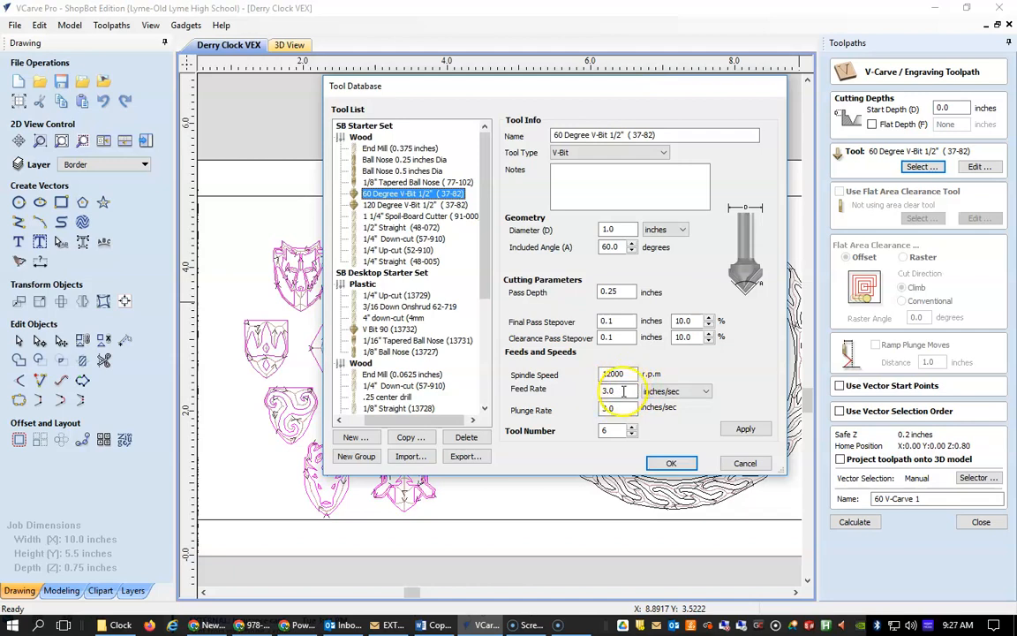
drag(623, 391, 599, 391)
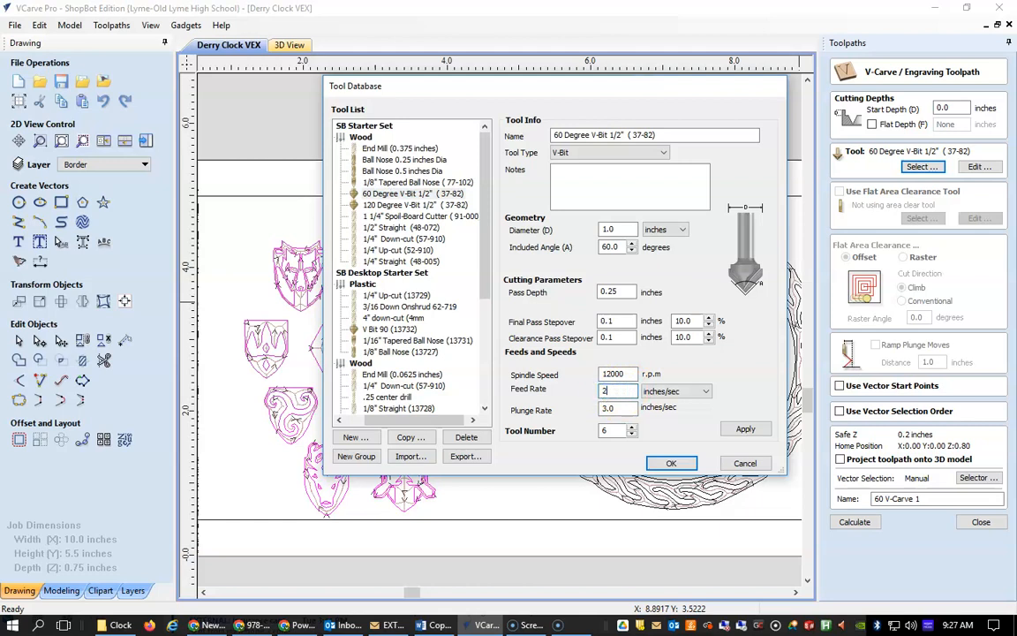
drag(618, 407, 599, 403)
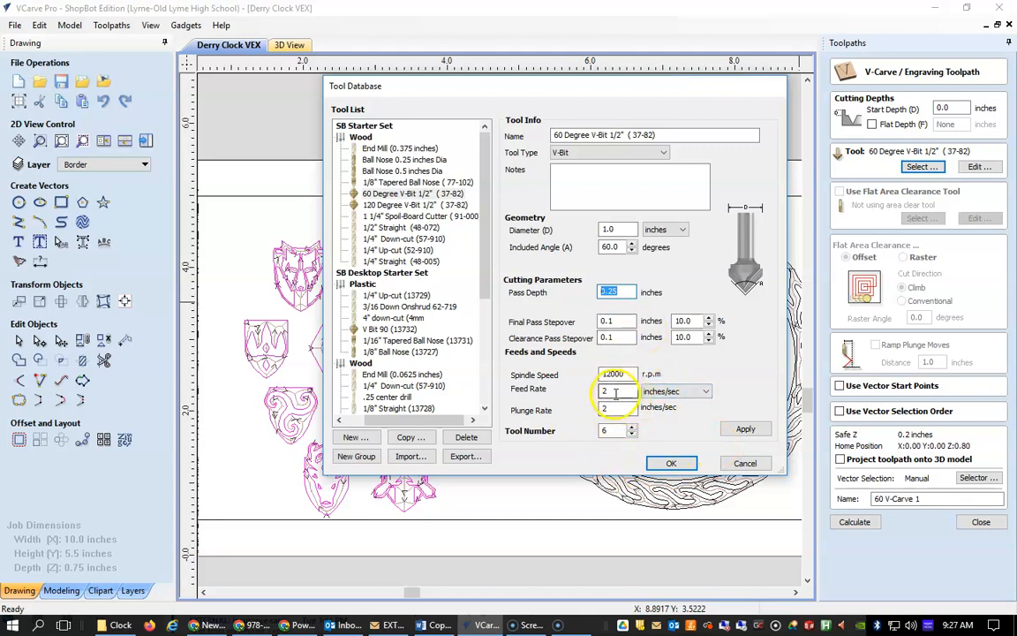
click(672, 463)
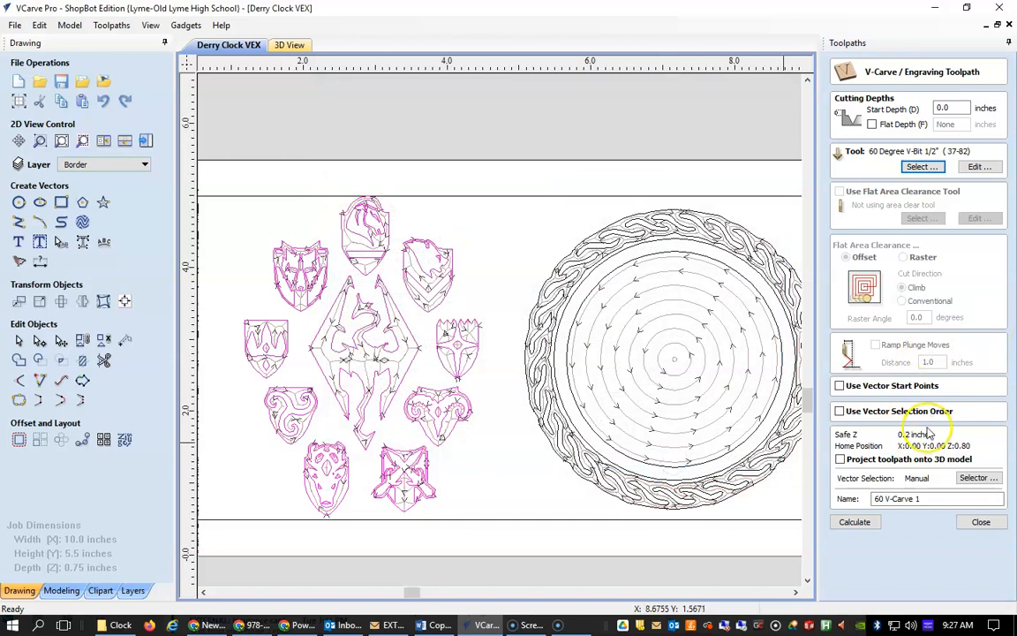
click(854, 522)
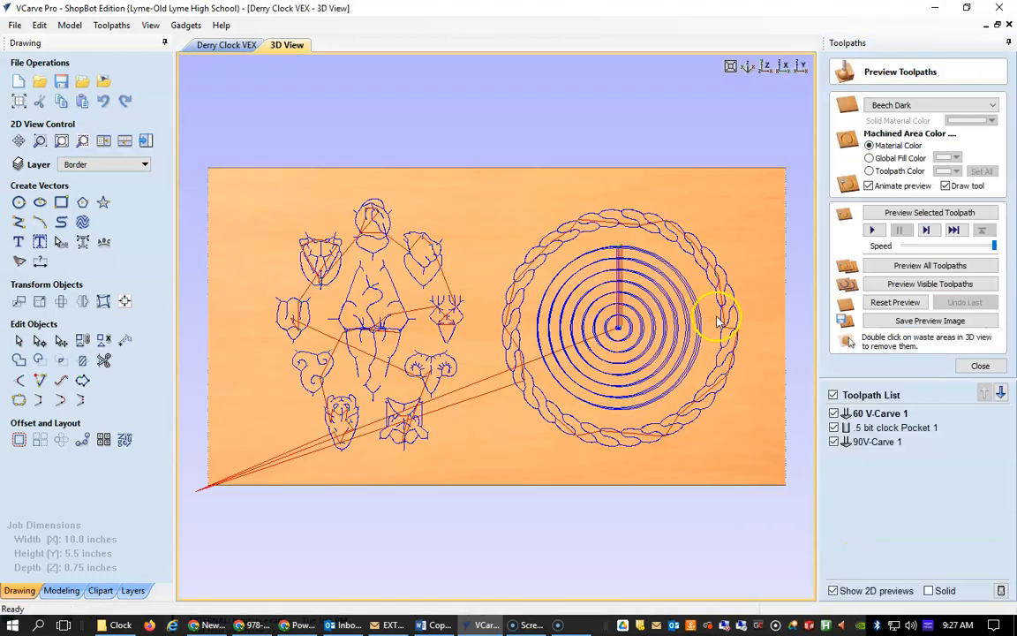
Check which circle the .5 bit clock Pocket 1 toolpath uses and inspect that circle's diameter.
click(860, 428)
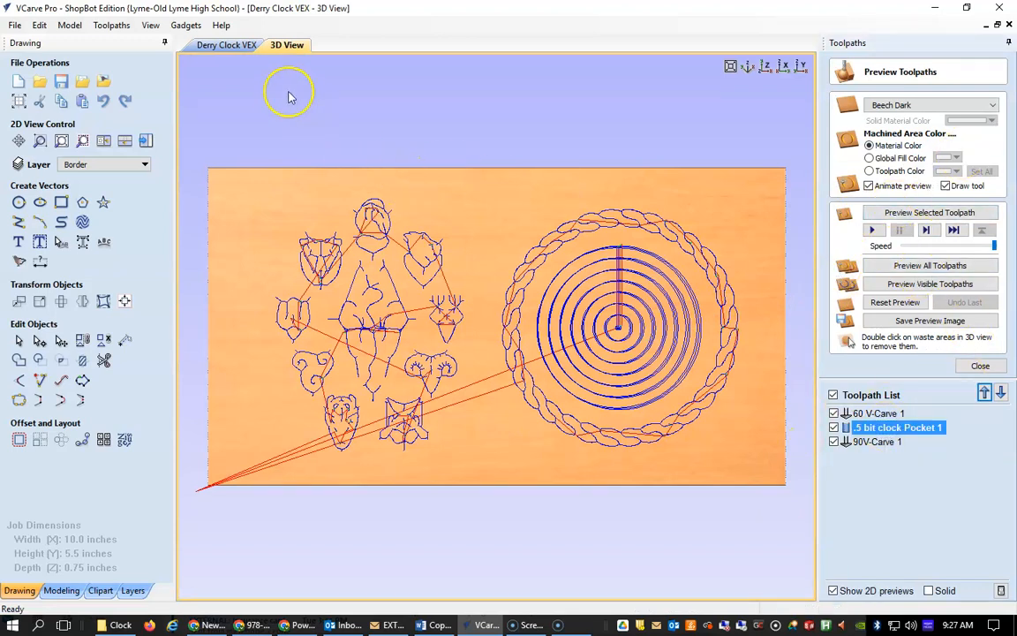
click(227, 45)
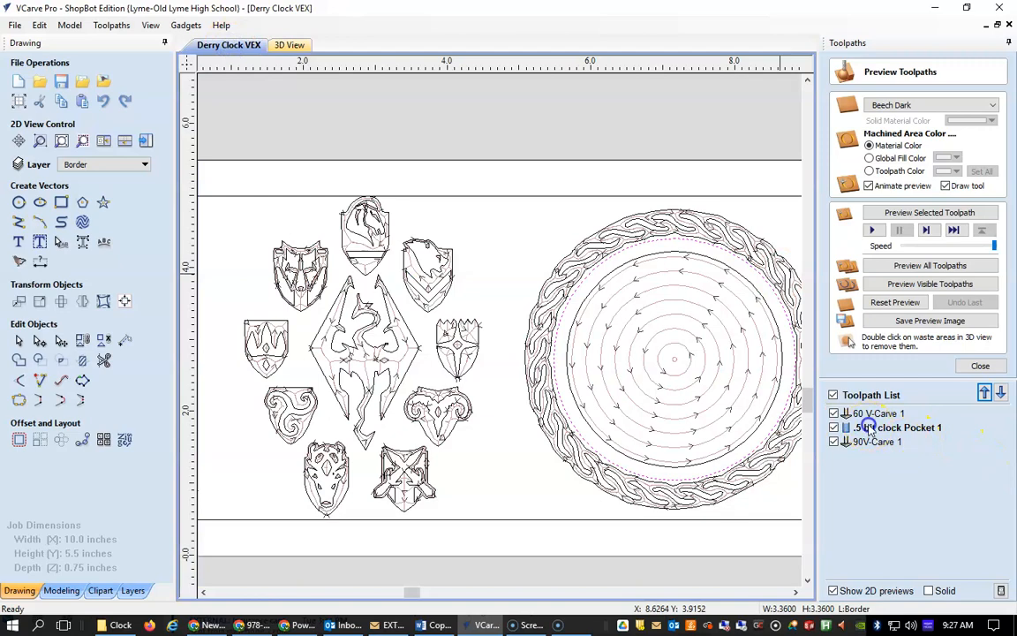
scroll(799, 457, down, 2)
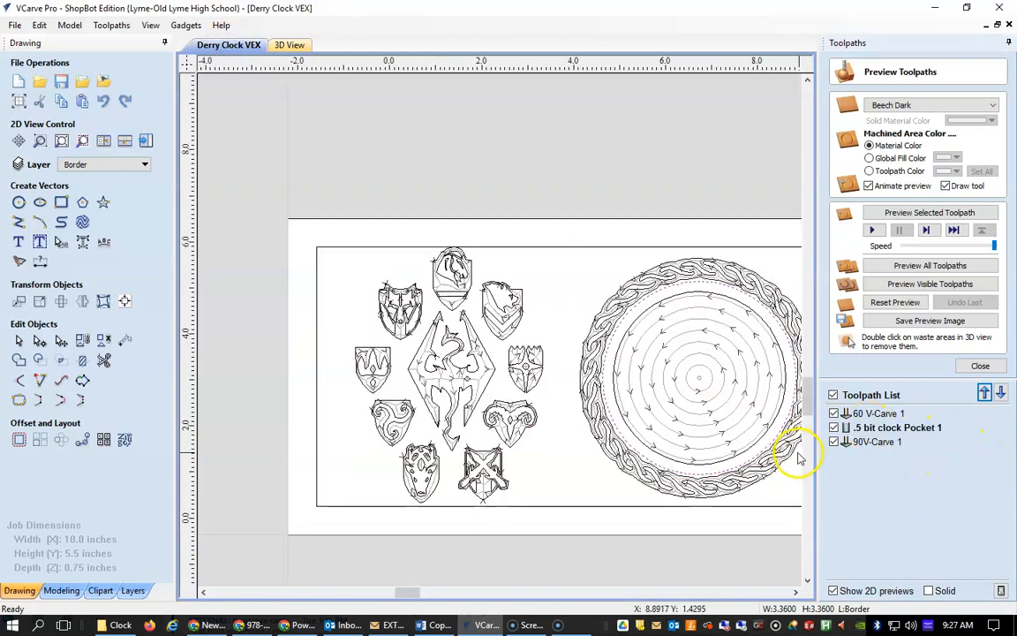
scroll(776, 432, up, 3)
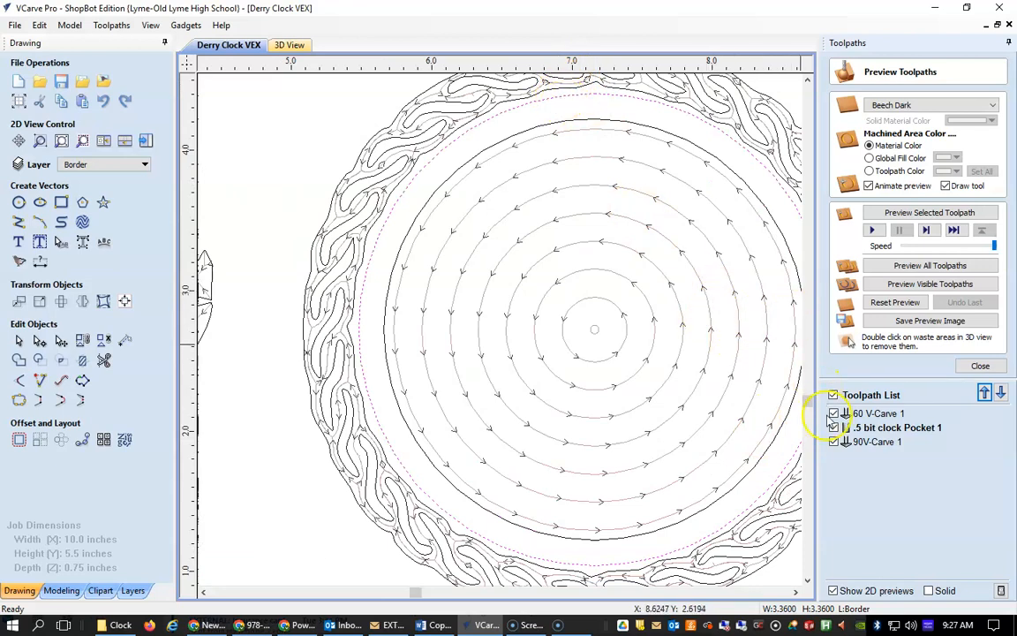
scroll(614, 265, down, 1)
scroll(613, 265, down, 1)
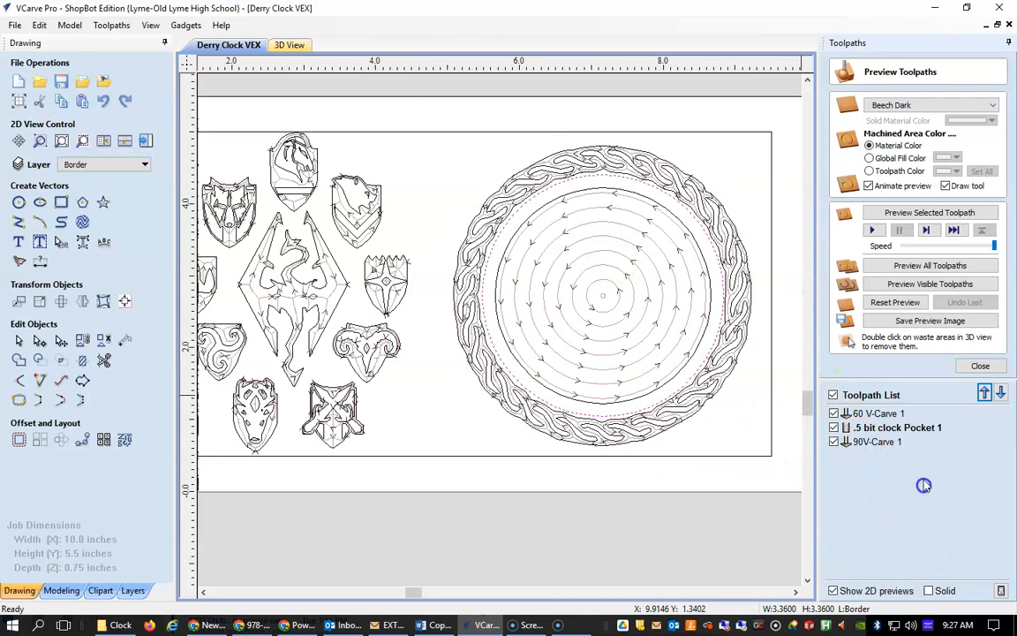
click(891, 428)
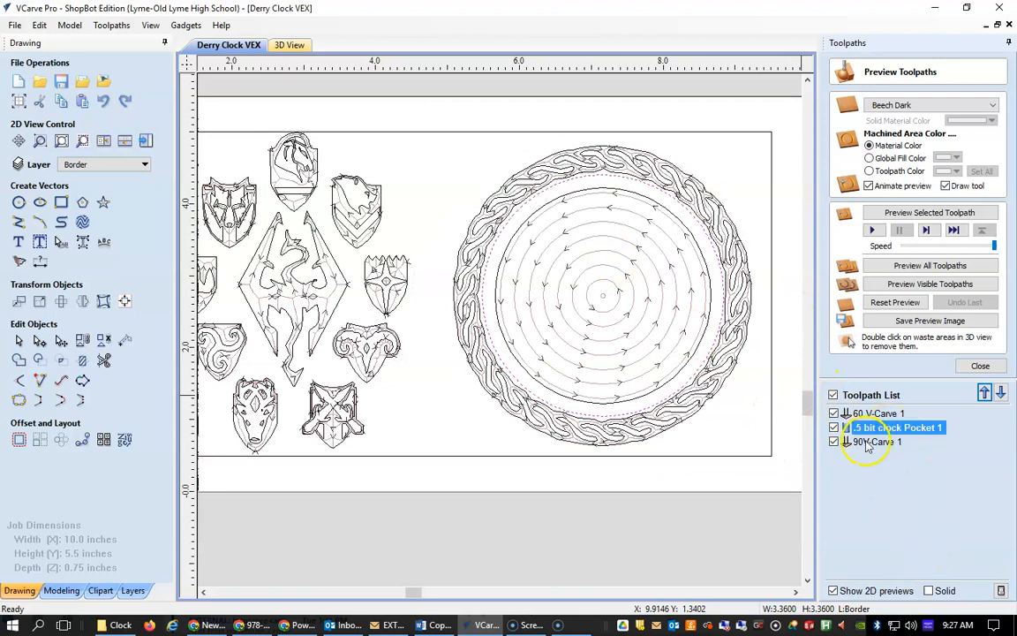
mouse_move(897, 431)
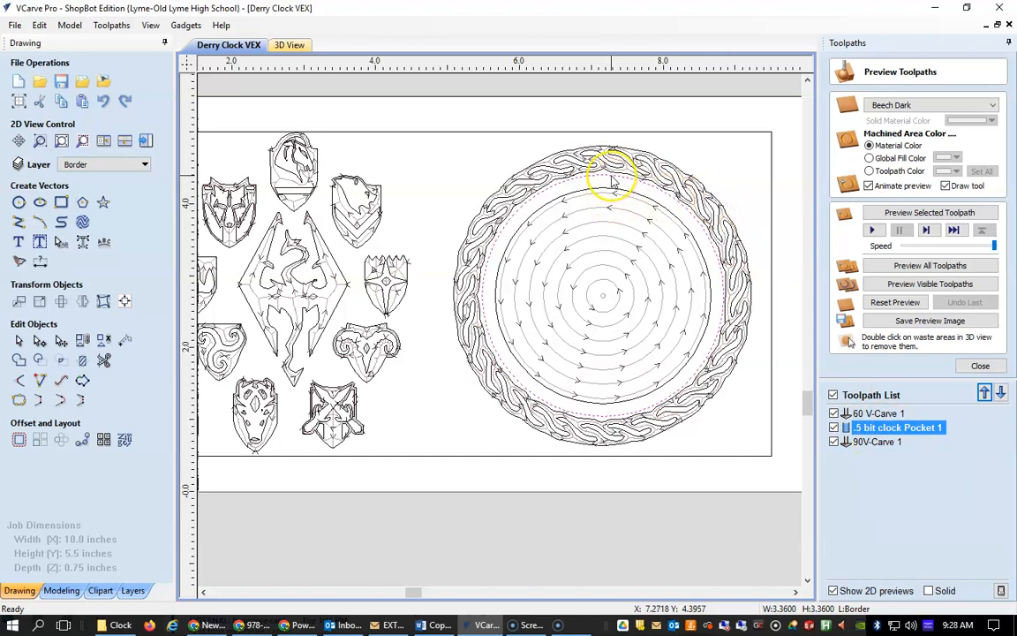
click(20, 204)
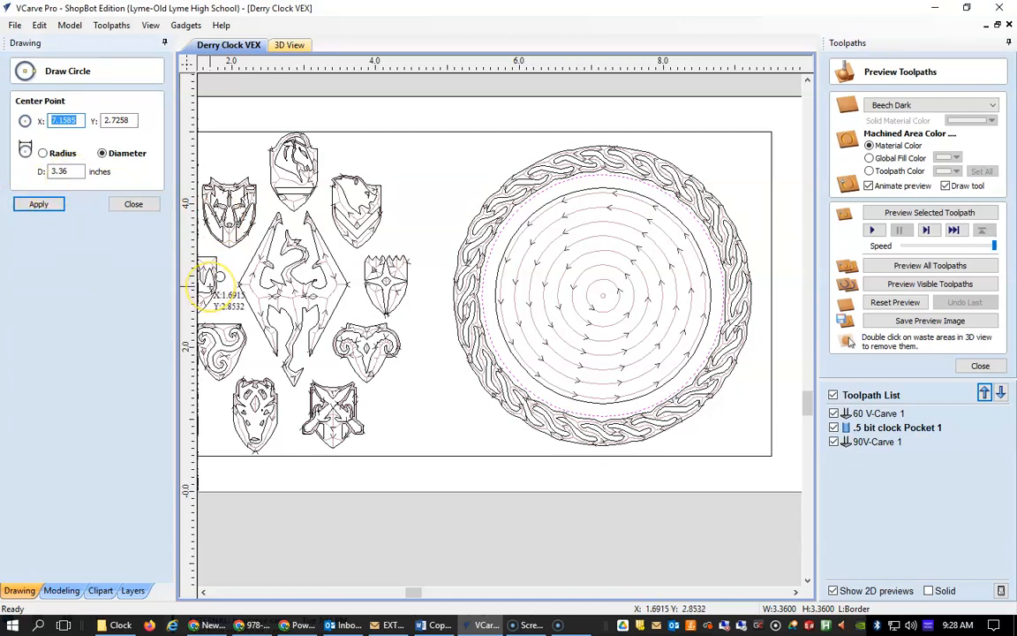
click(134, 206)
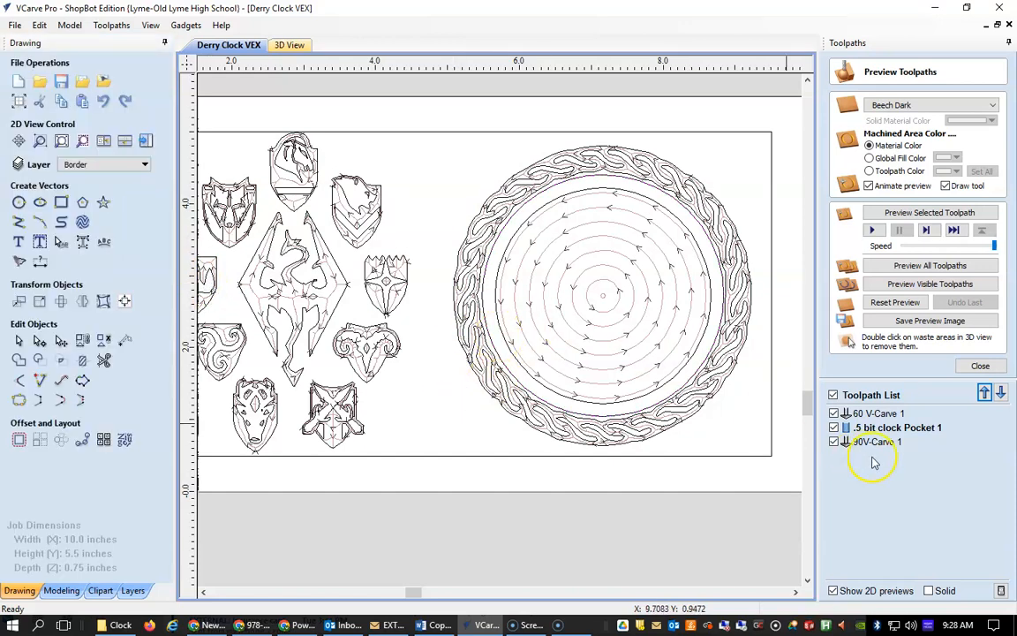
Reassign the .5 bit clock Pocket 1 toolpath to the inner clock pocket circle and recalculate it.
double_click(895, 428)
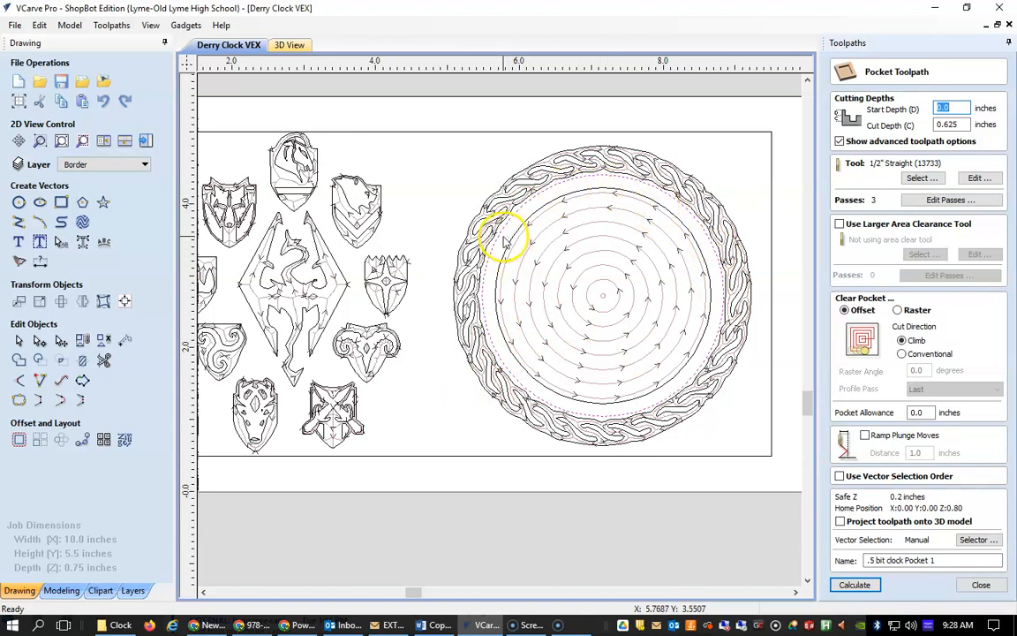
scroll(505, 242, up, 2)
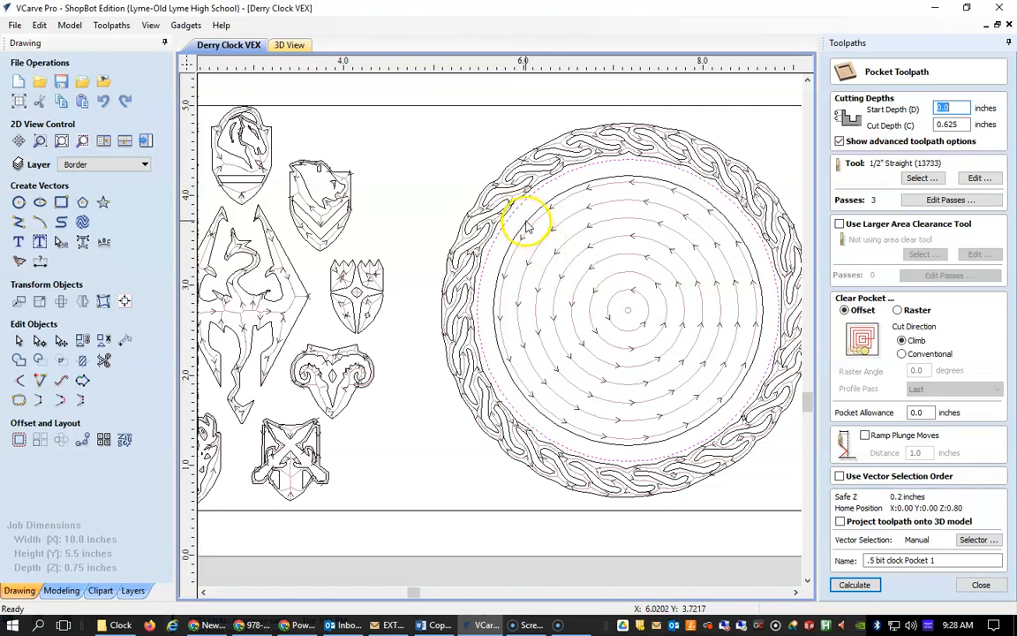
click(526, 221)
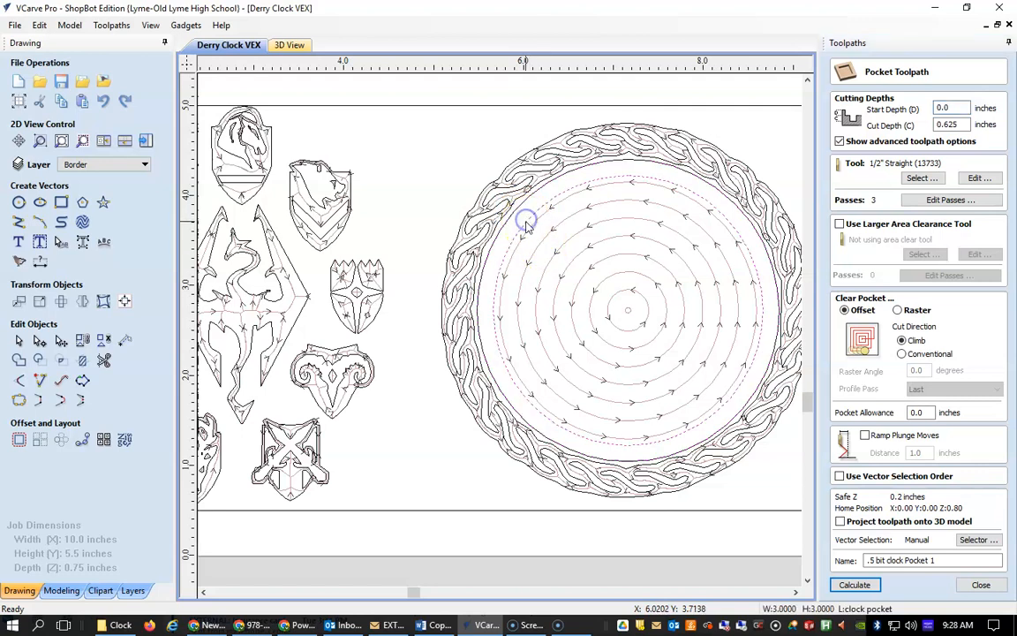
click(856, 585)
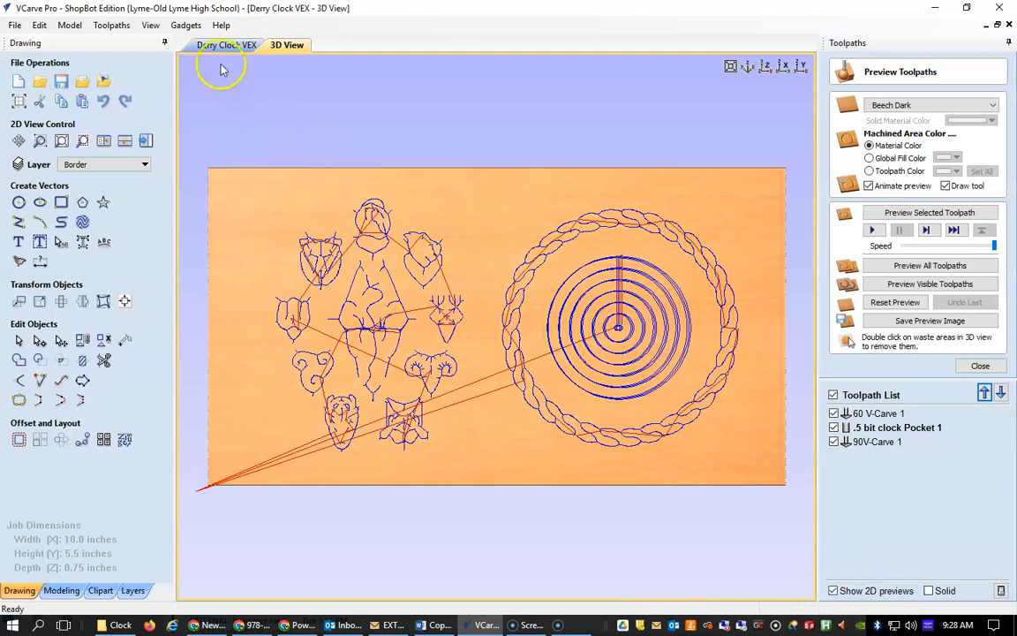
Set the inner clock pocket circle's diameter to 3.01 inches.
click(226, 49)
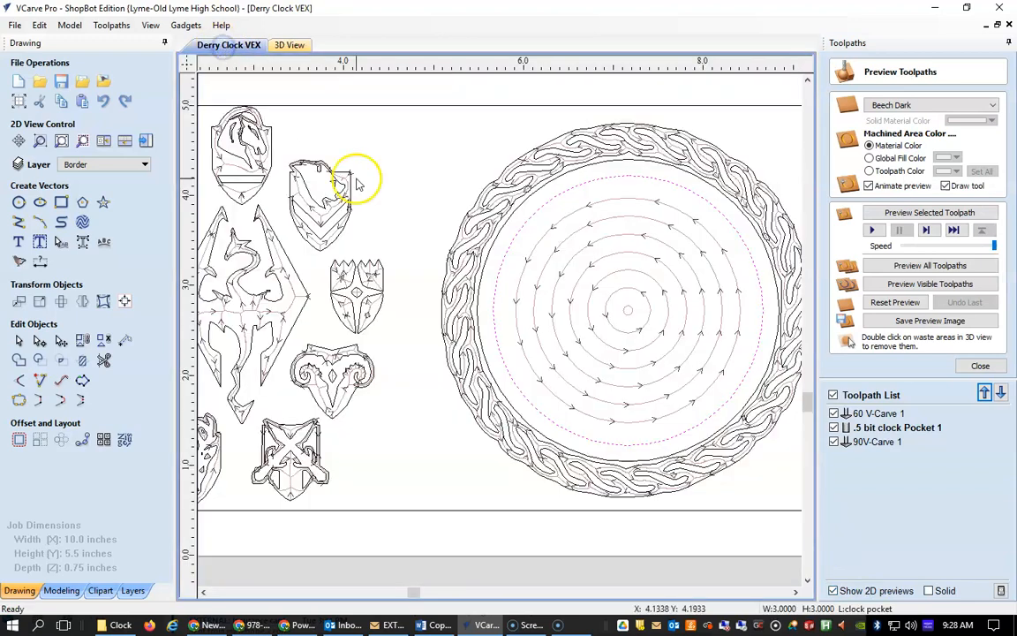
click(532, 202)
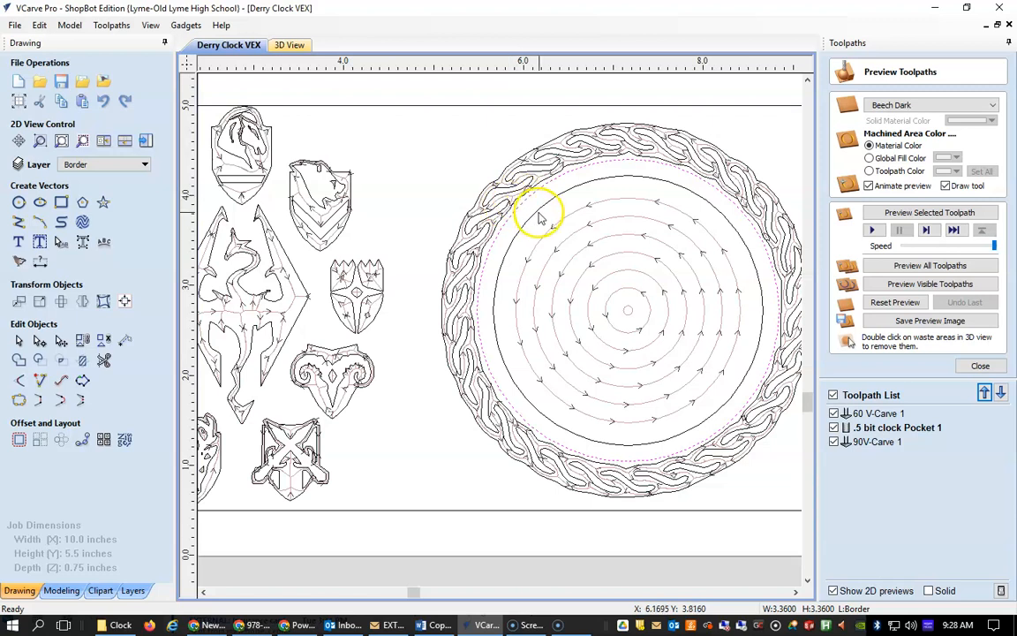
click(545, 209)
click(545, 209)
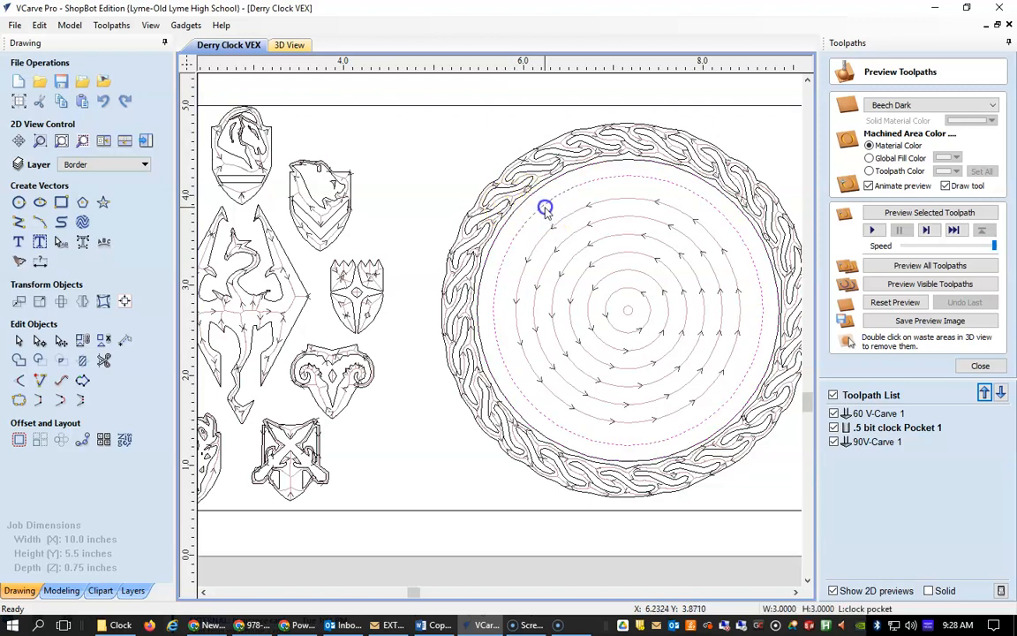
click(858, 427)
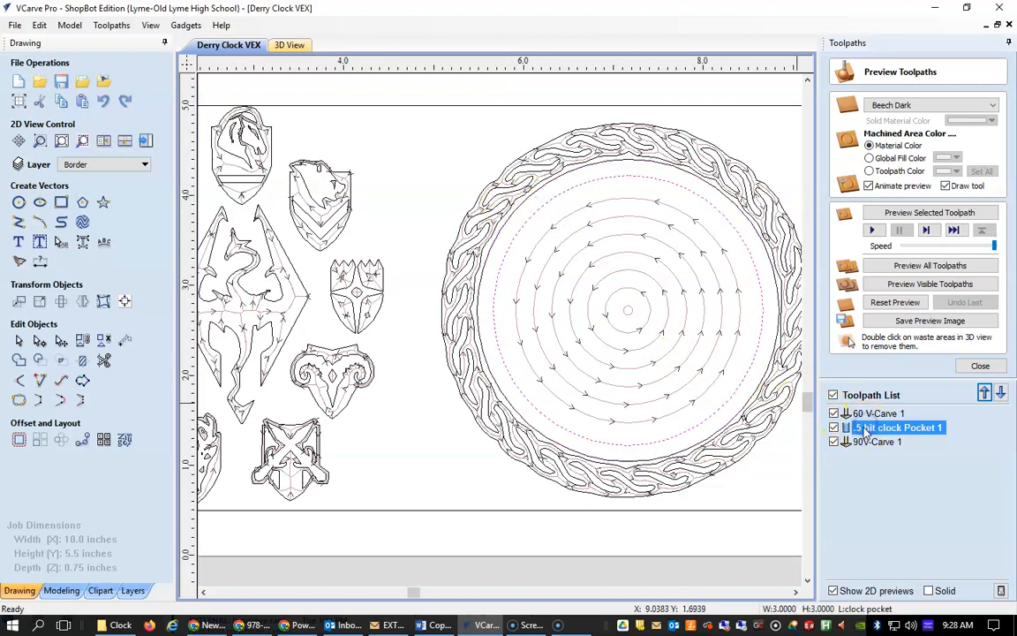
click(18, 203)
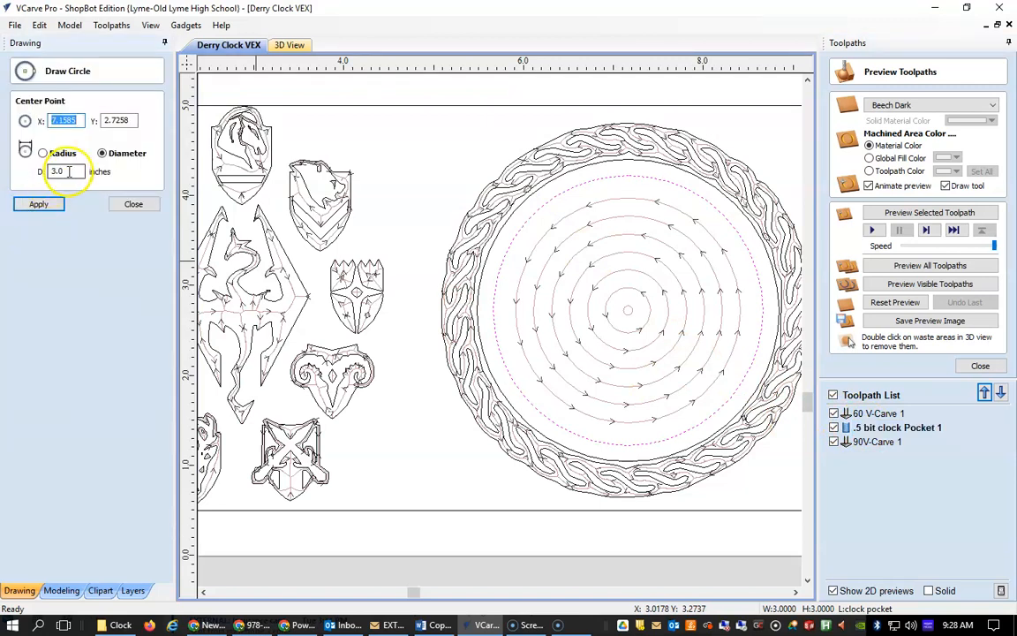
click(77, 172)
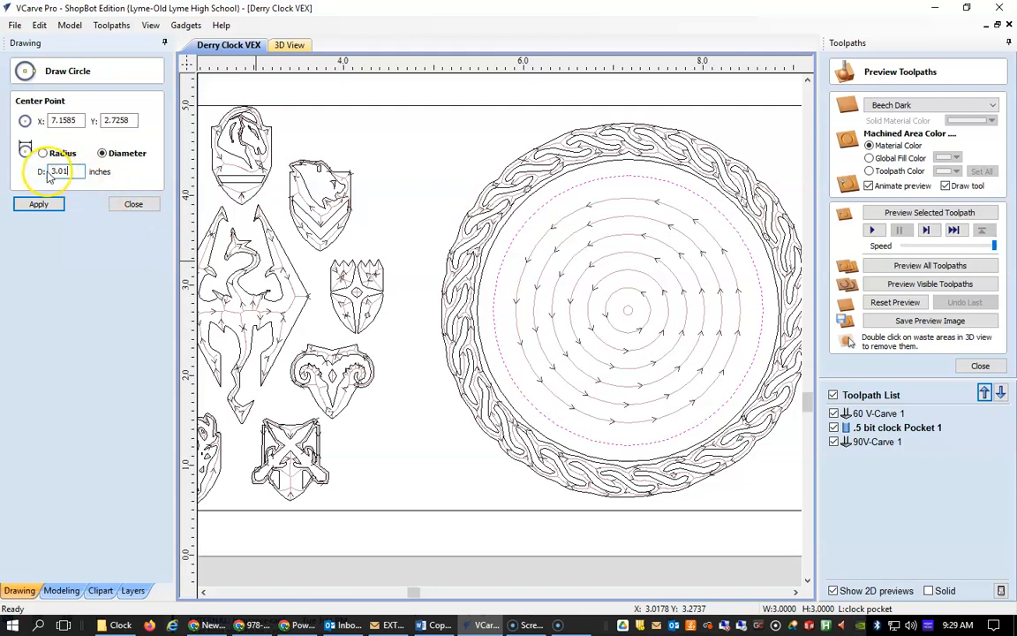
click(51, 204)
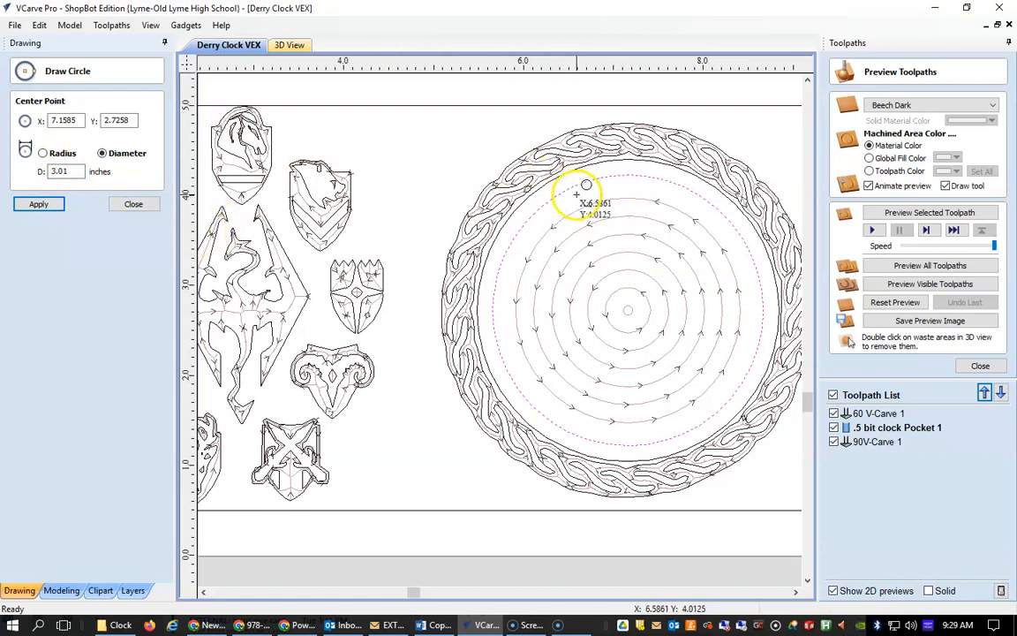
Review the 1/2-inch Straight bit's cutting parameters in the .5 bit clock Pocket 1 toolpath and recalculate it for the resized circle.
click(134, 204)
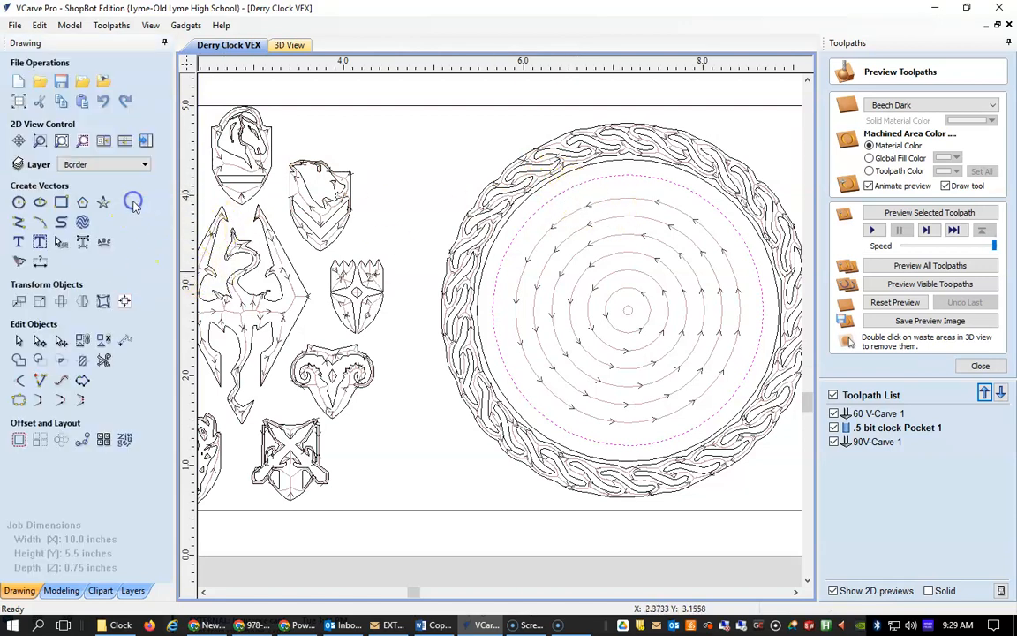
click(895, 429)
double_click(895, 429)
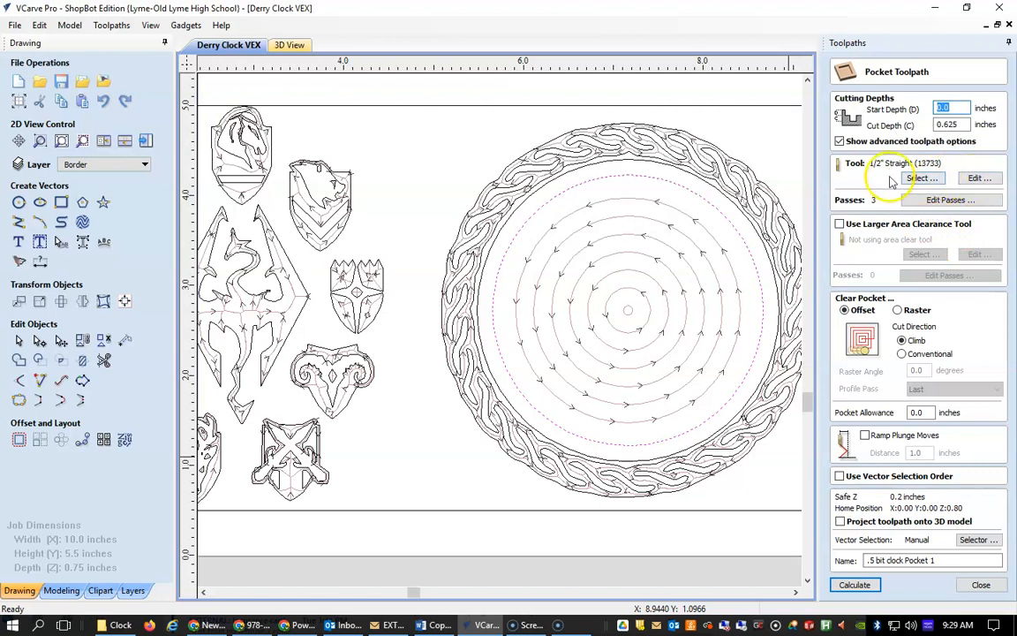
click(978, 177)
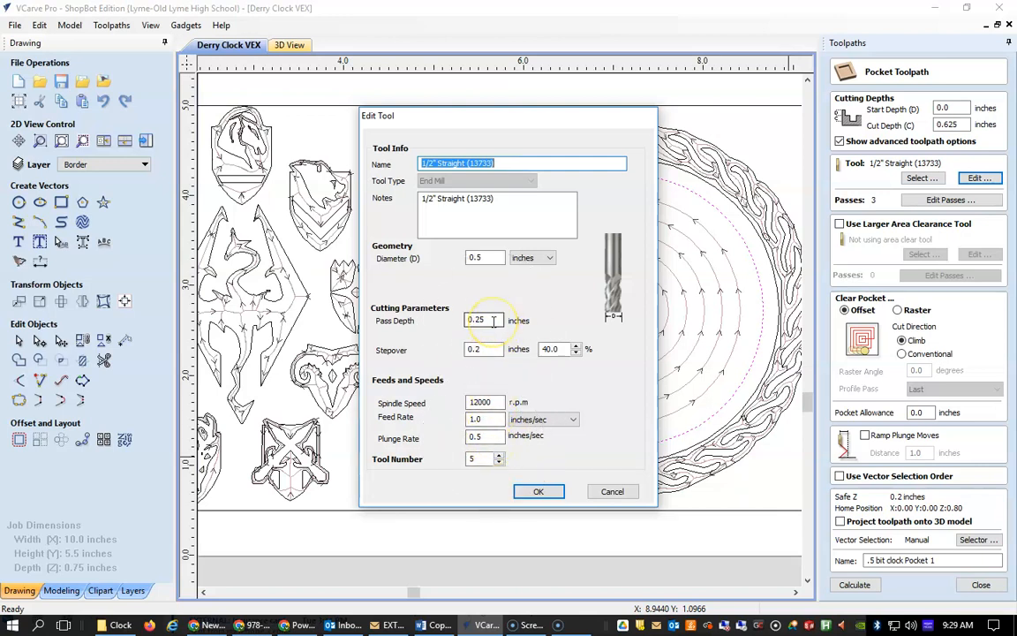
click(489, 419)
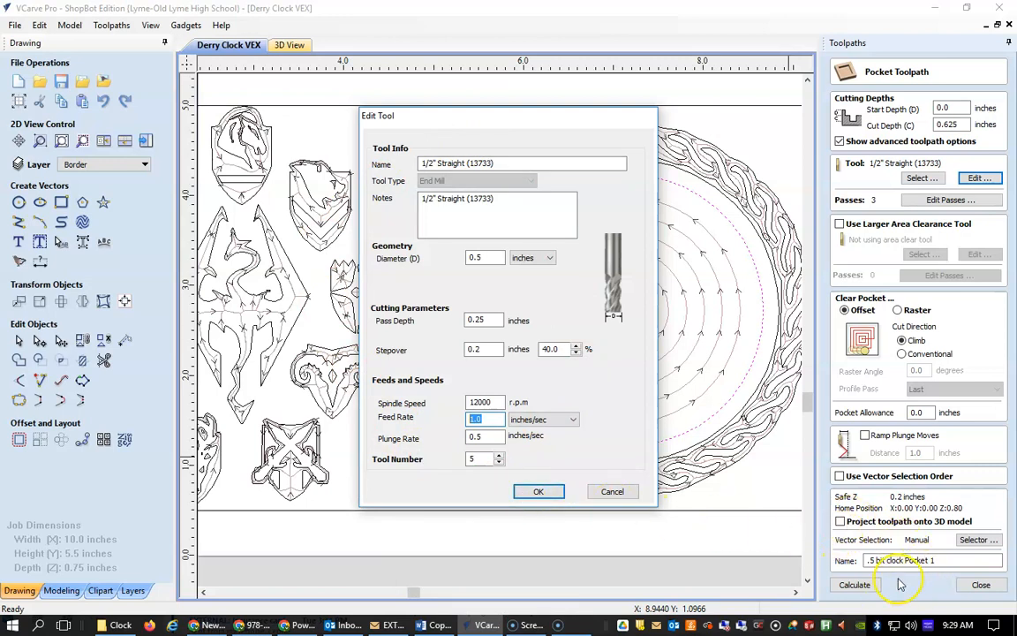
click(537, 491)
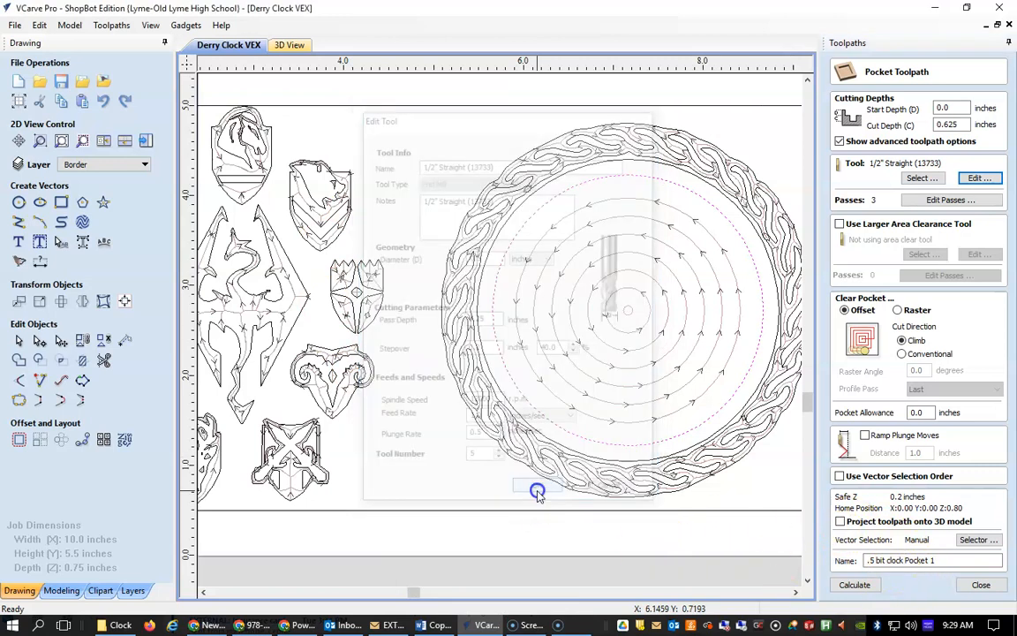
click(861, 584)
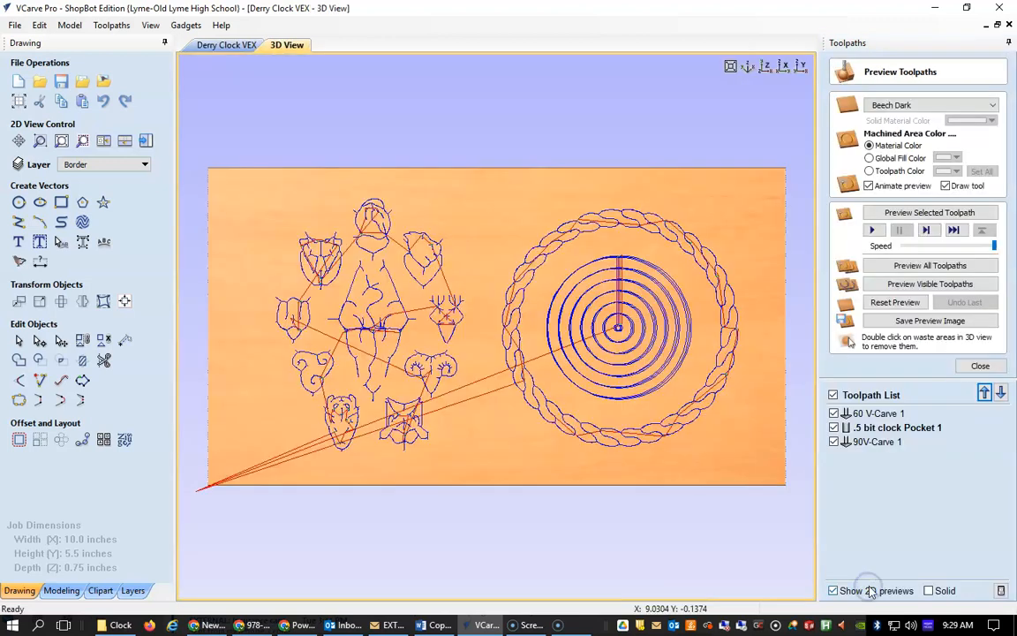
click(225, 46)
click(543, 203)
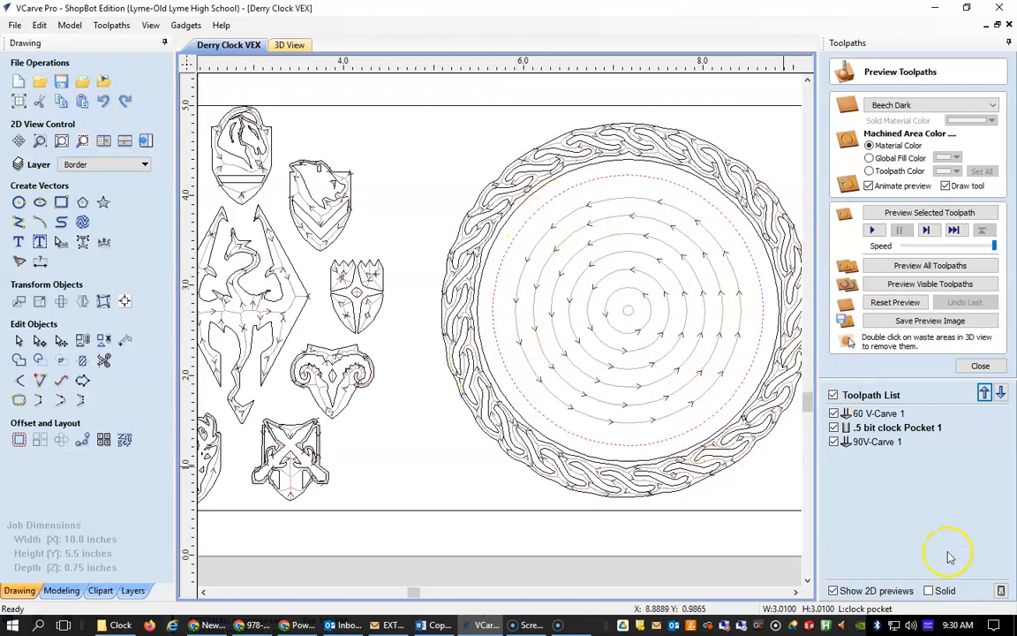
Review the V Bit 90's feed rate and pass depth in 90V-Carve 1, and recalculate that toolpath.
click(862, 477)
double_click(862, 442)
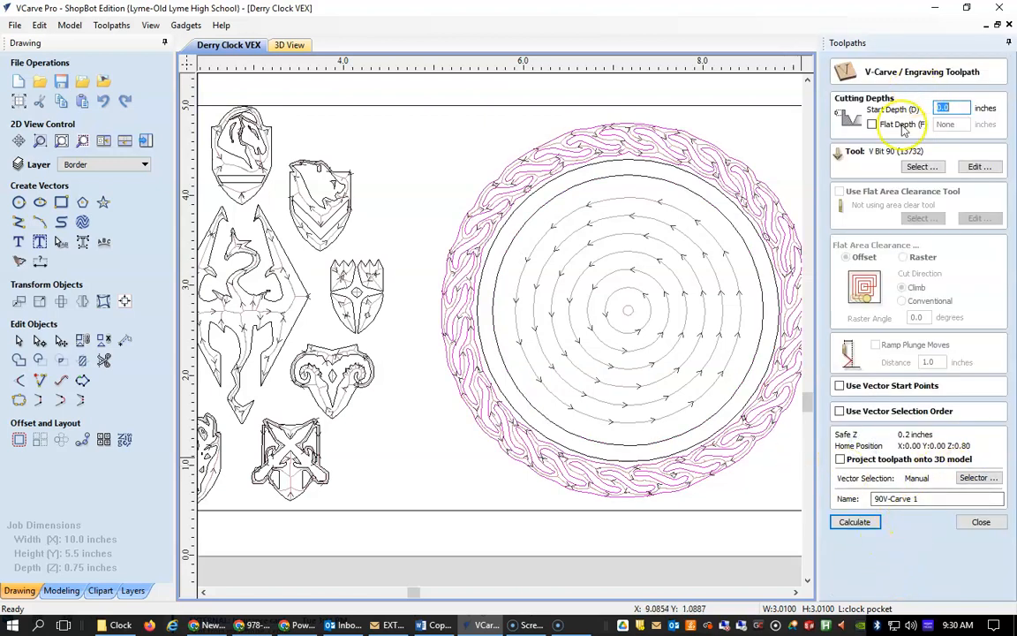
click(974, 166)
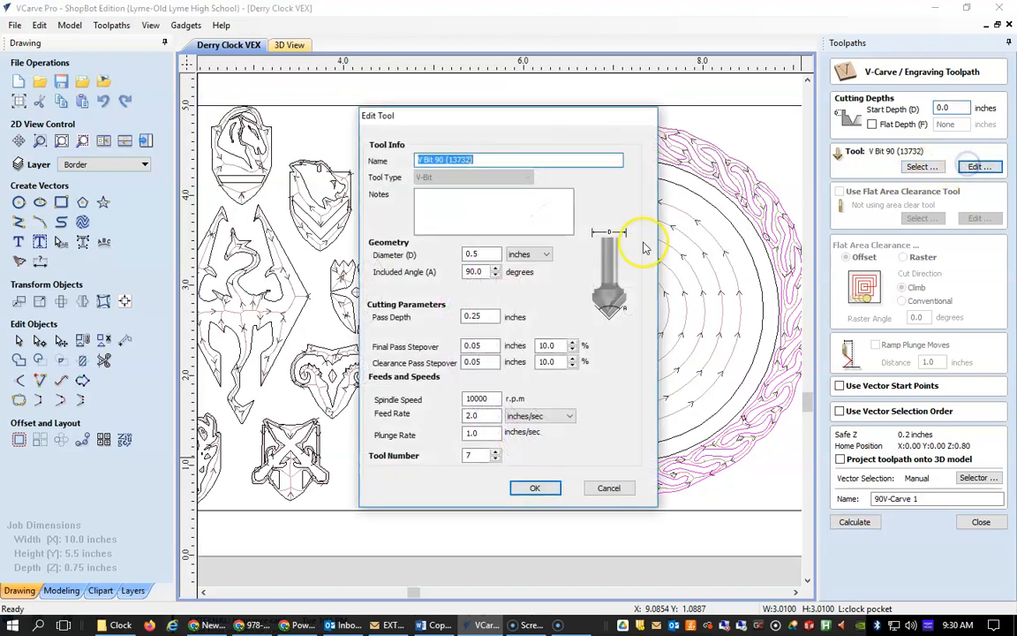
click(483, 415)
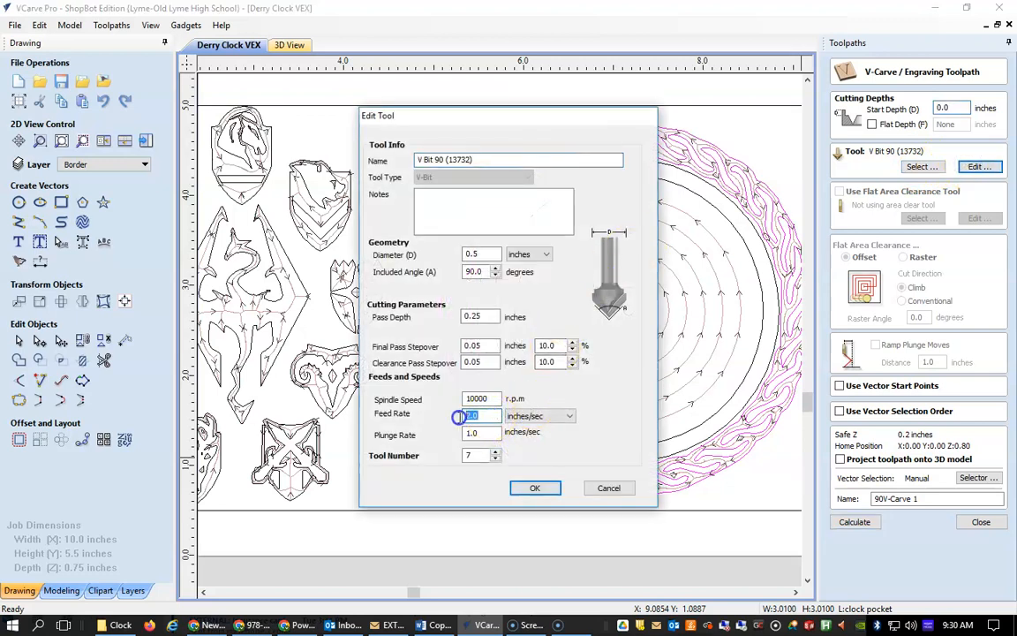
click(477, 317)
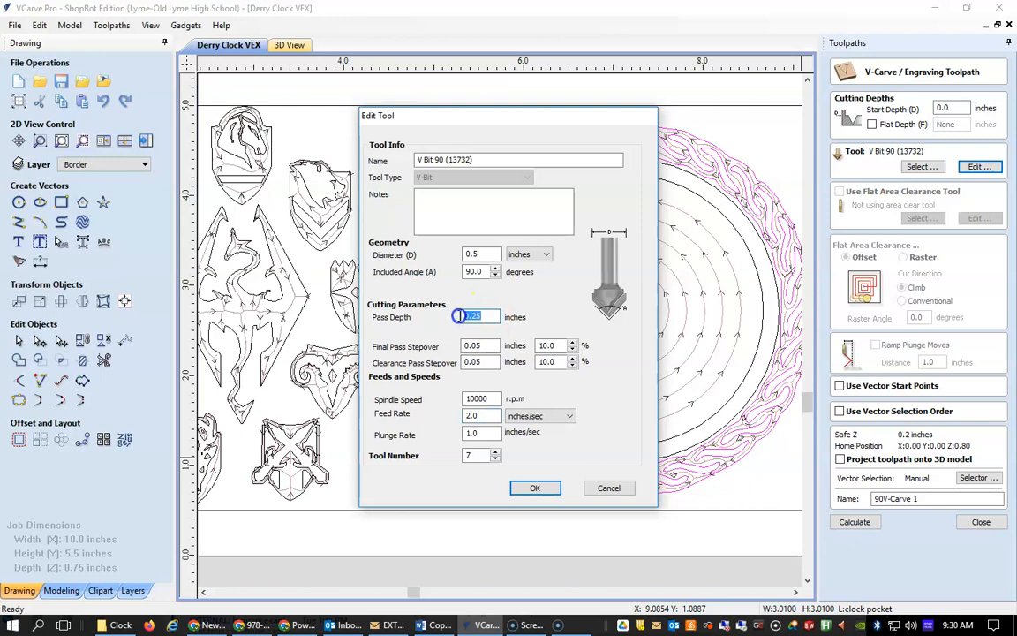
click(529, 486)
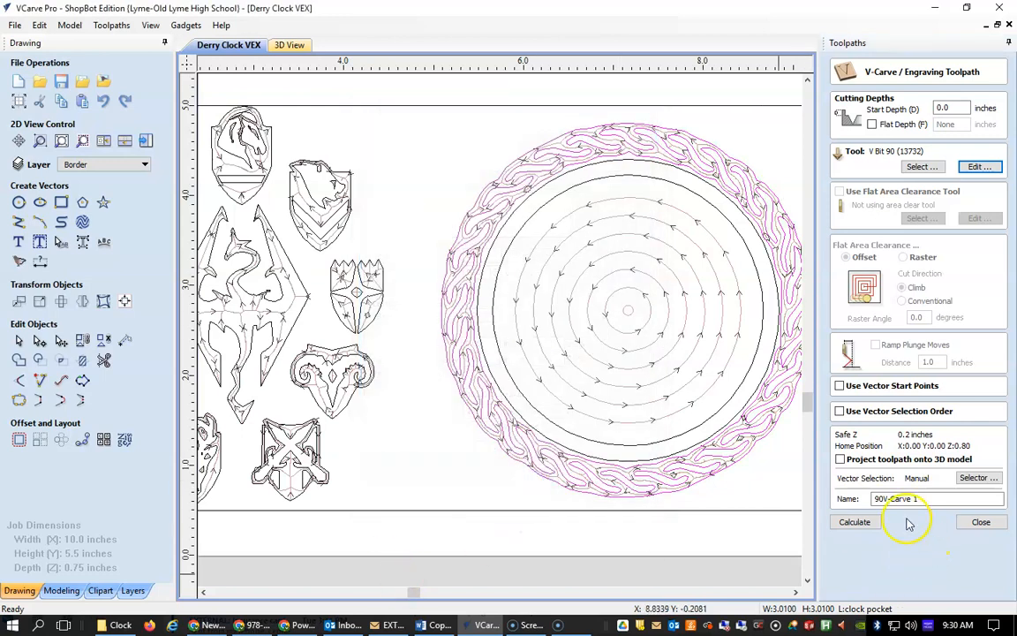
click(864, 526)
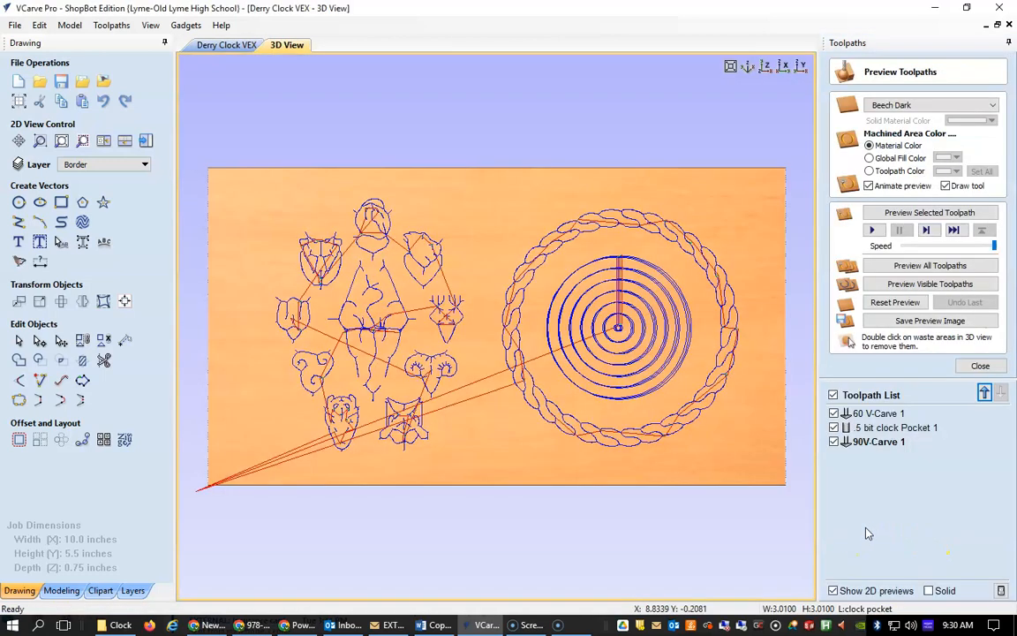
Preview all toolpaths on the 3D material, return to the 2D drawing and close the preview.
click(941, 266)
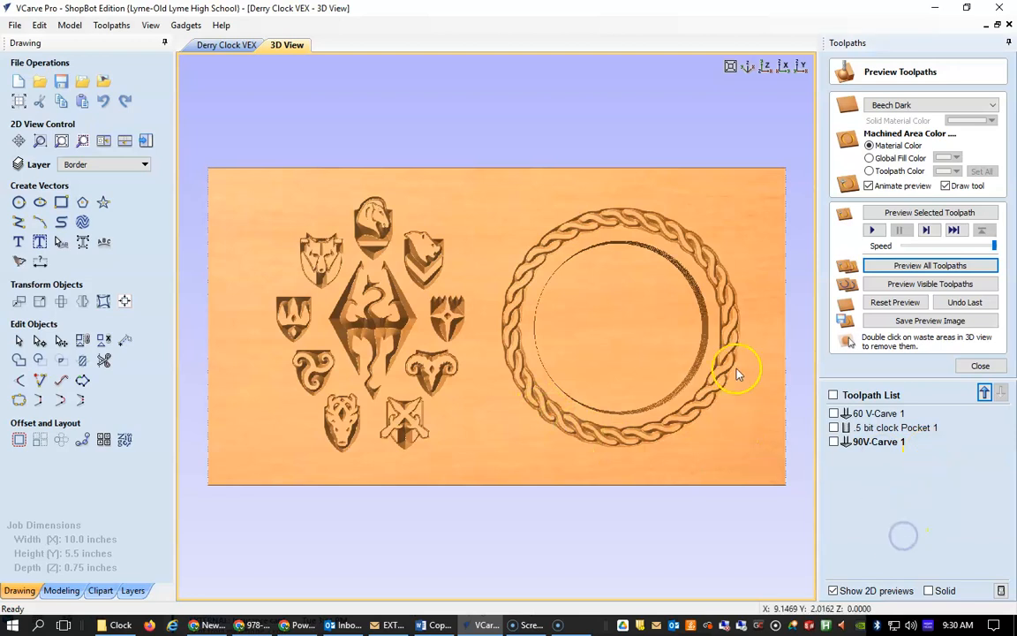
click(232, 46)
click(900, 509)
click(874, 414)
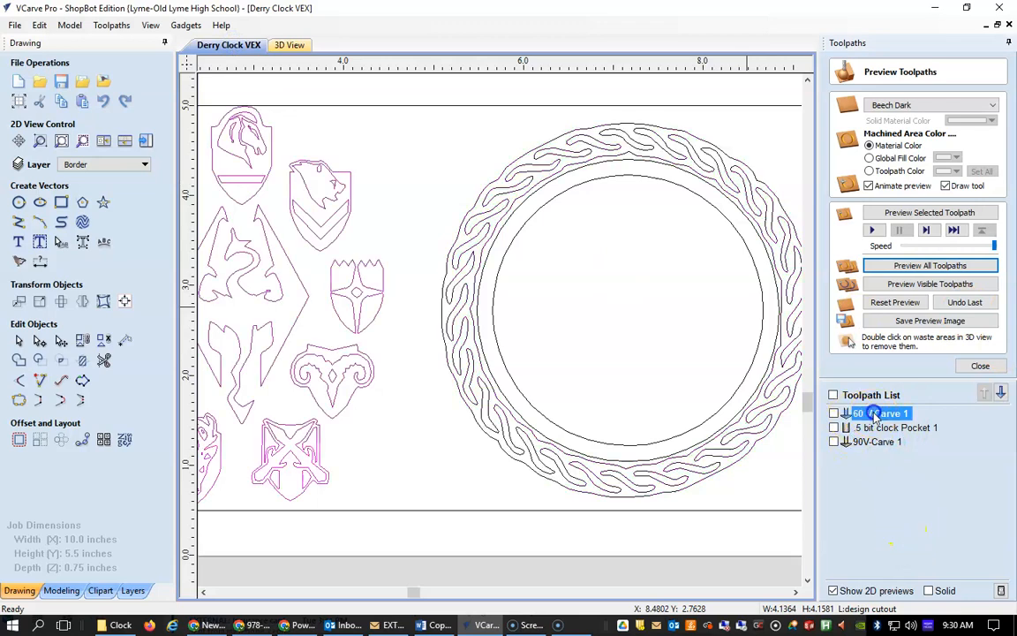
click(980, 367)
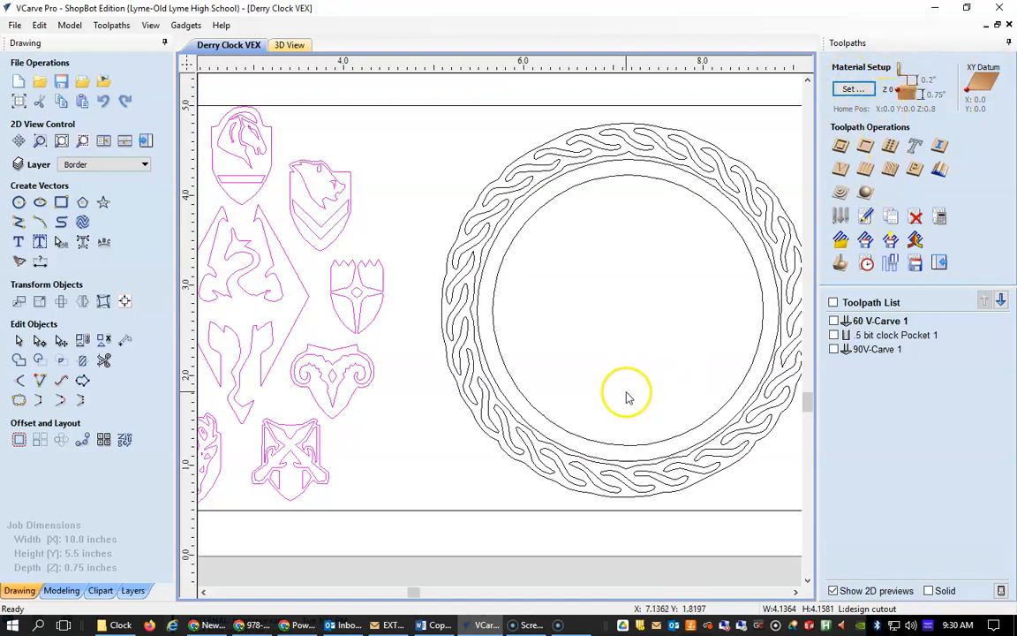
Set the home/start position to X 12 and Y 10 in the material setup.
scroll(626, 399, down, 2)
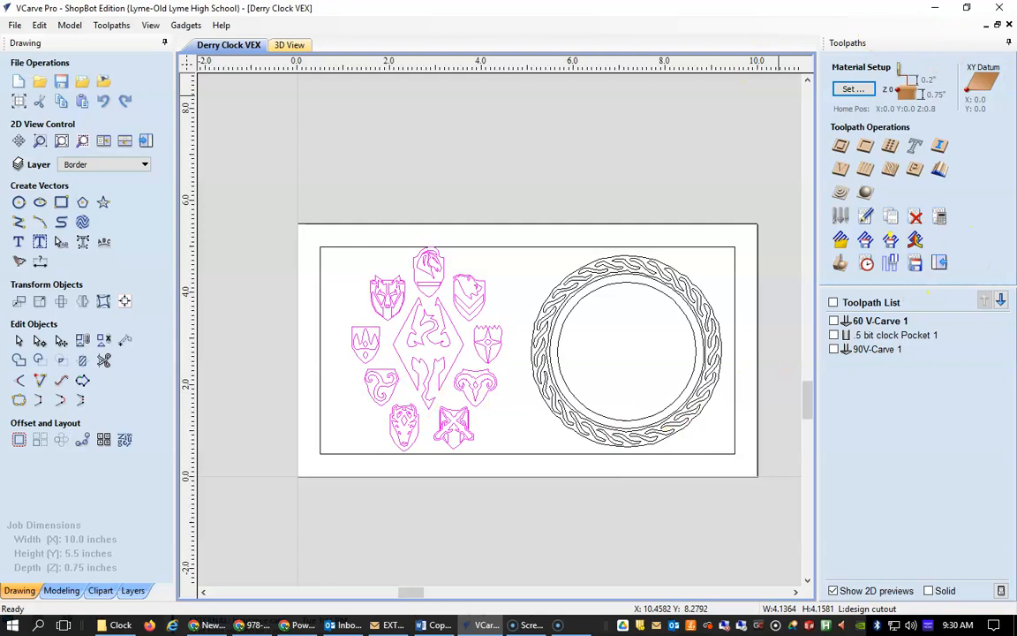
click(850, 90)
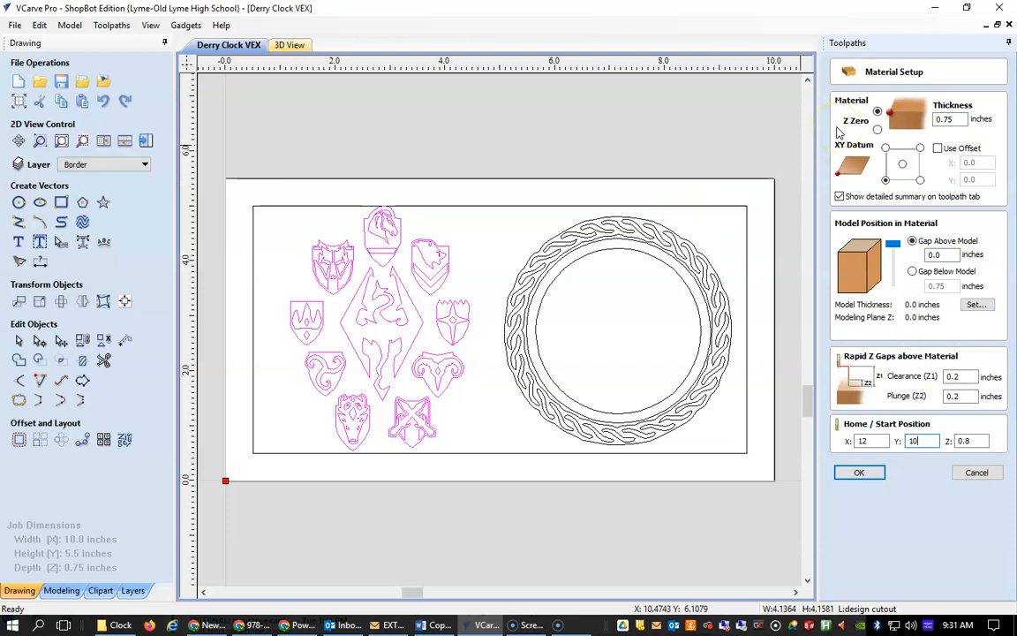
click(857, 472)
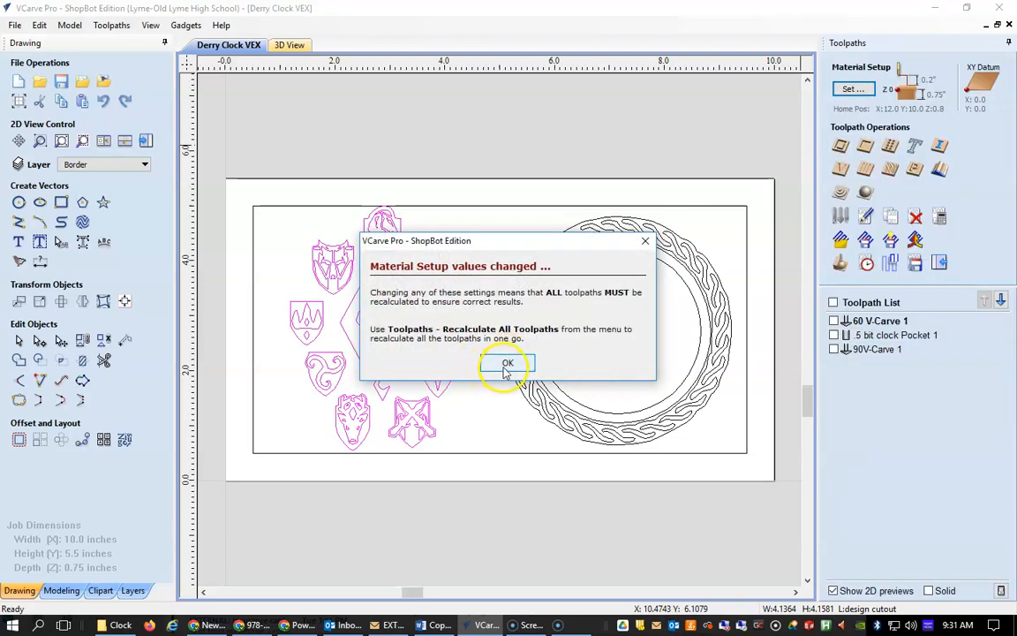
click(507, 365)
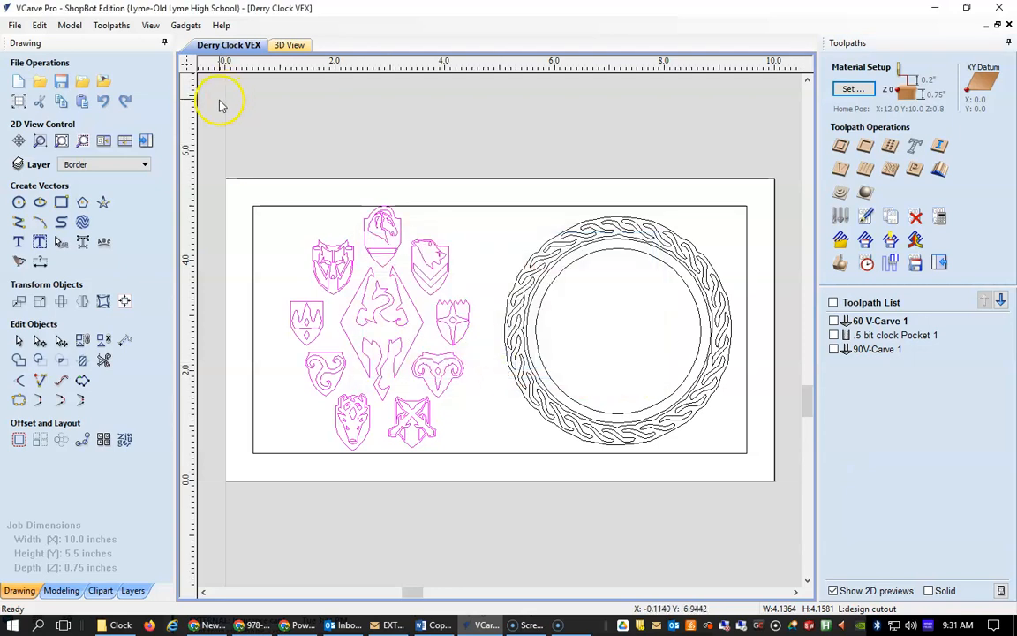
Recalculate all toolpaths to match the changed material setup.
click(111, 24)
click(128, 74)
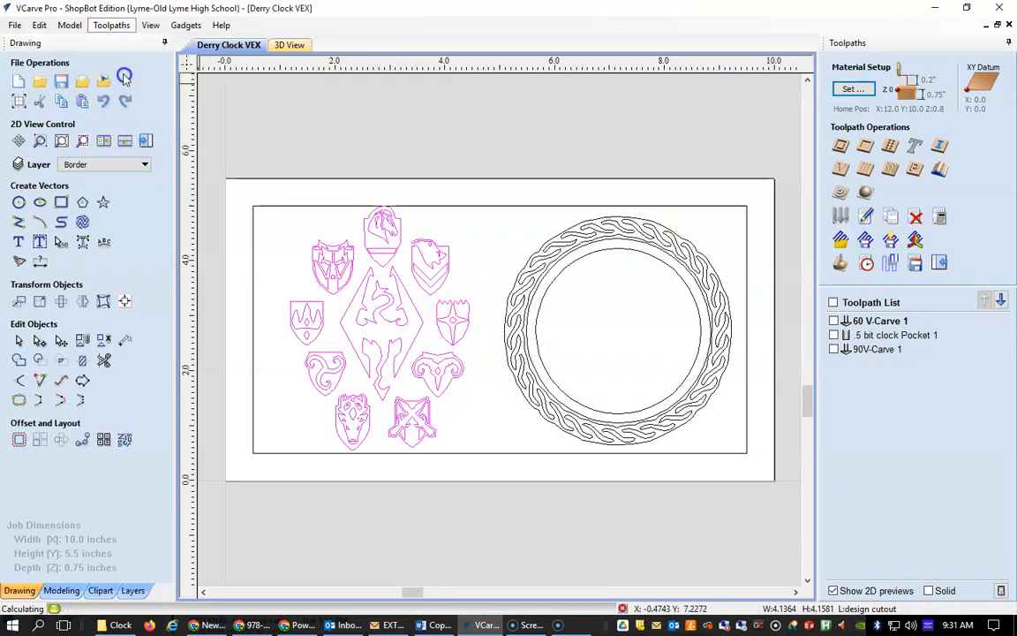
click(508, 327)
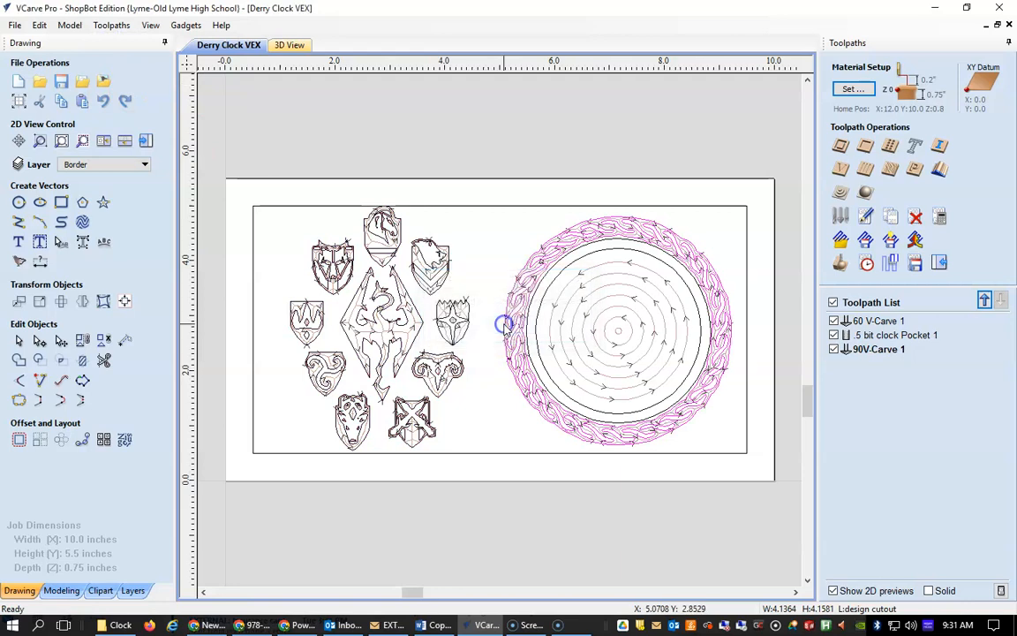
Simulate all recalculated toolpaths in 3D to check the carving, and close the preview.
click(845, 268)
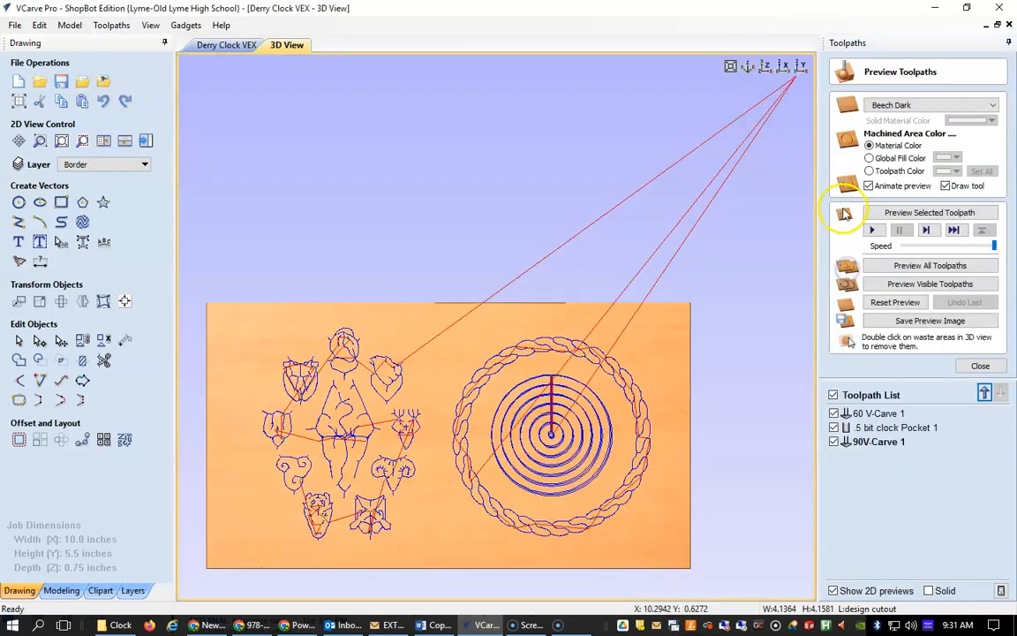
click(918, 269)
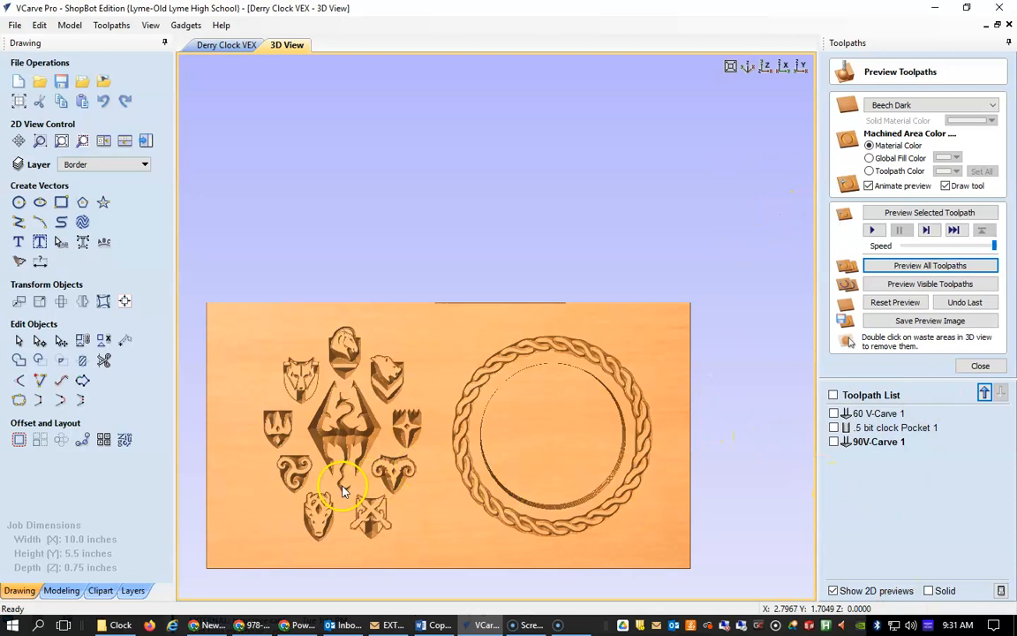
click(916, 489)
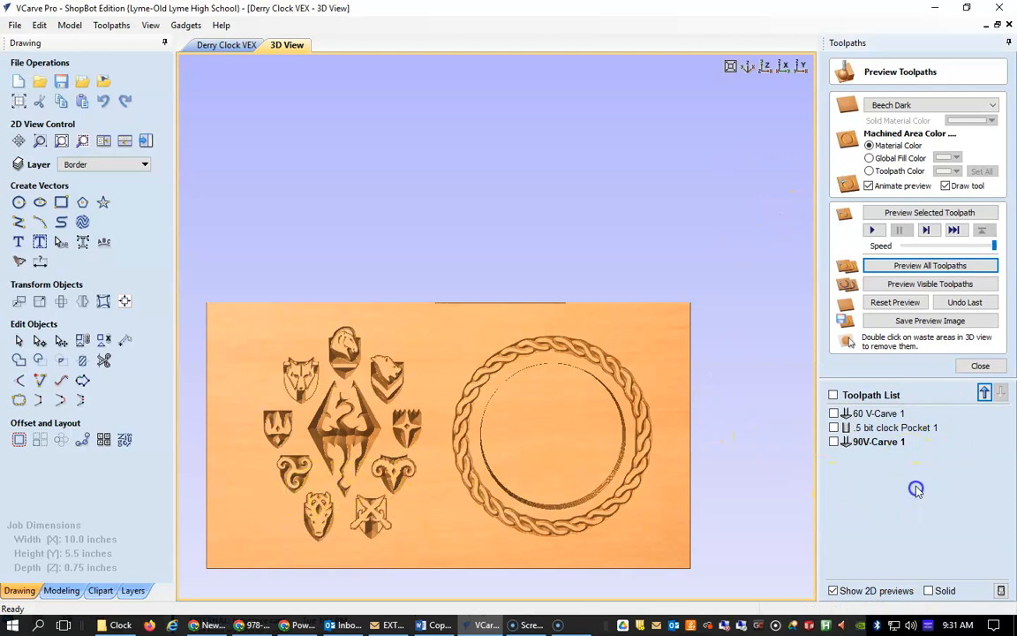
click(979, 366)
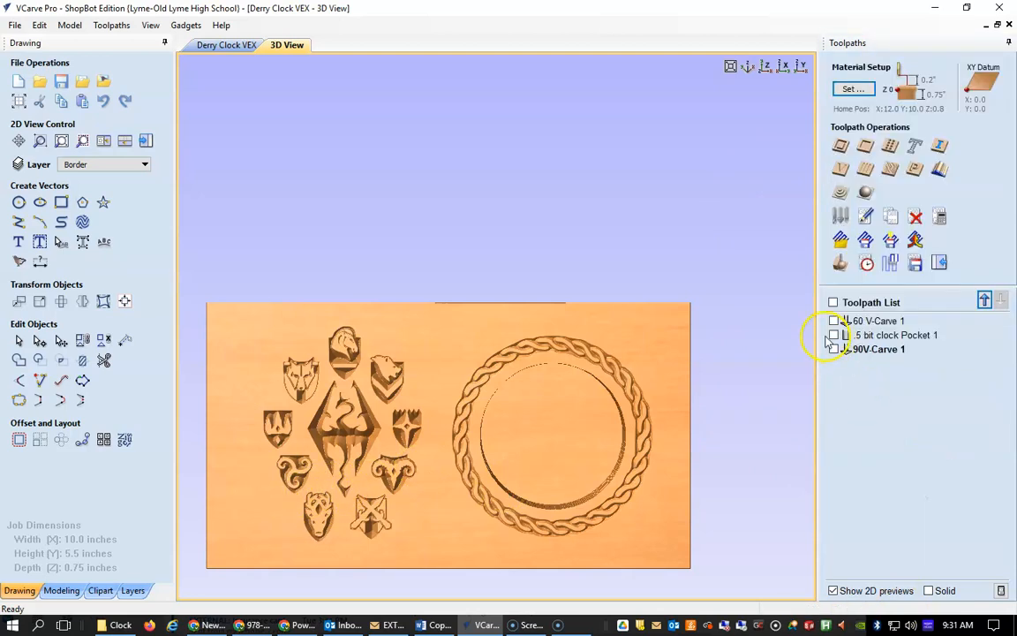
Make 60 V-Carve 1 the only visible toolpath, with .5 bit clock Pocket 1 and 90V-Carve 1 hidden.
mouse_move(844, 326)
click(834, 321)
click(834, 321)
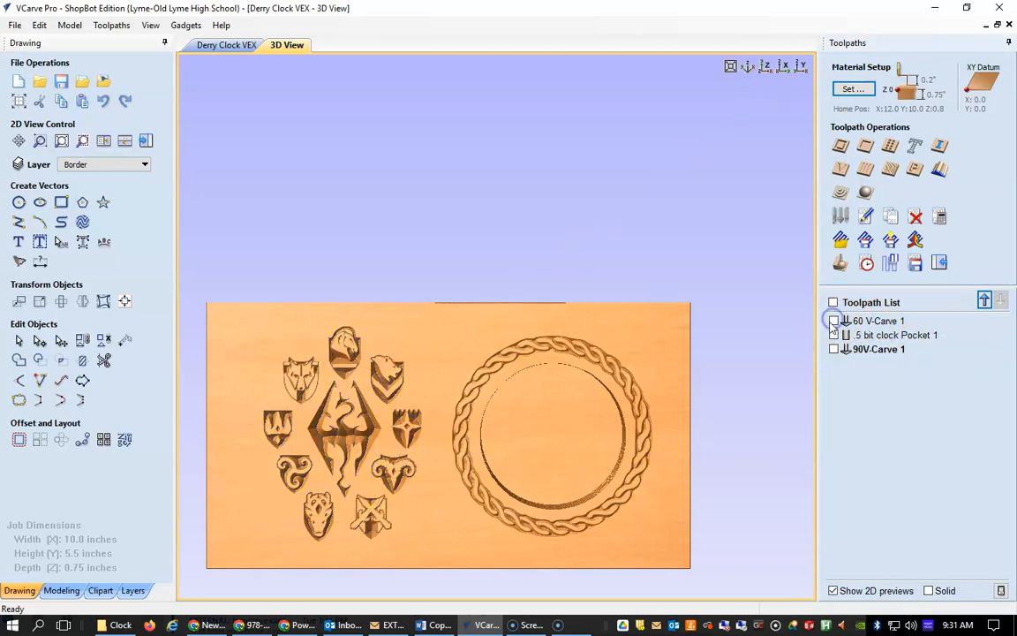
click(834, 321)
click(834, 335)
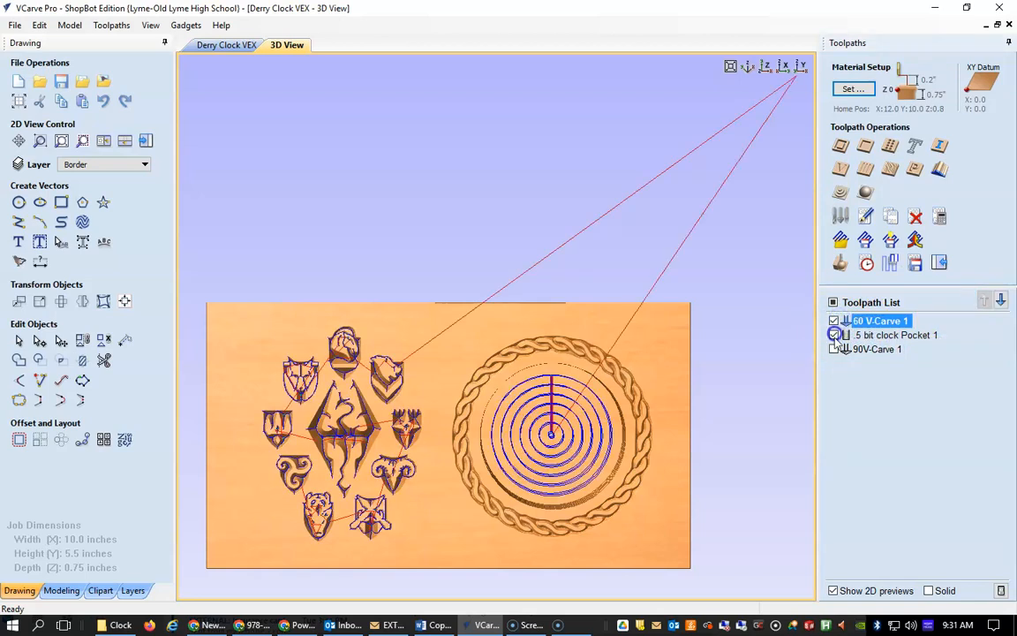
click(834, 350)
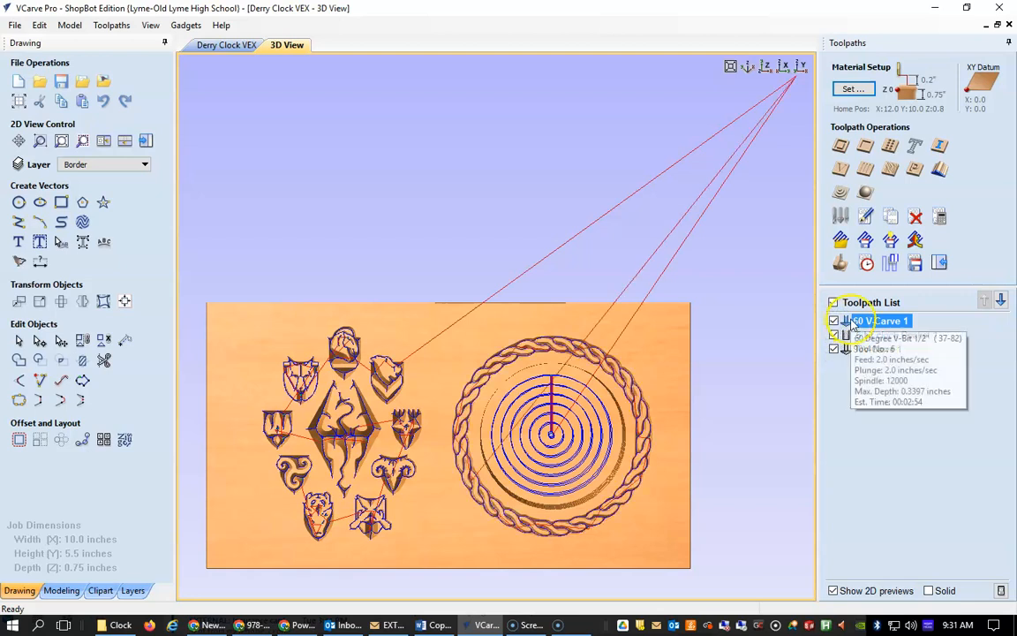
click(833, 321)
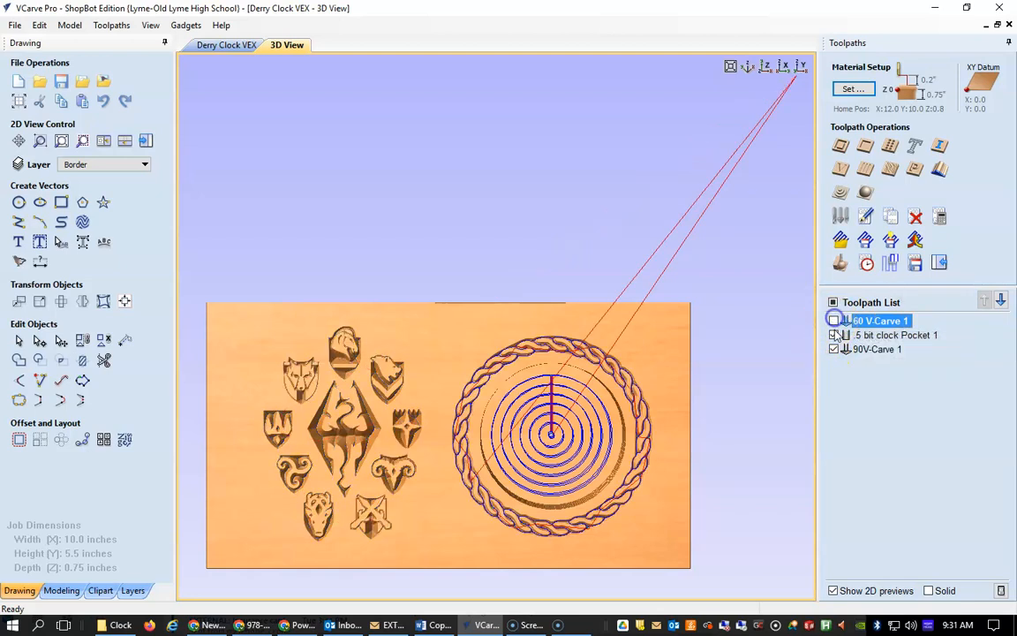
click(833, 335)
click(835, 349)
click(833, 321)
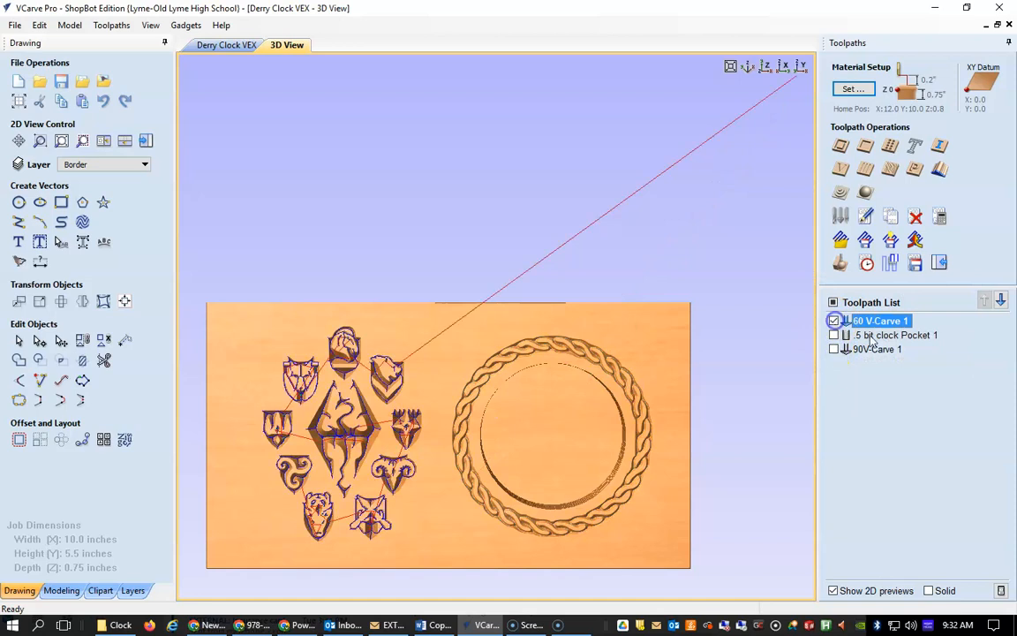
Open the toolpath saving options for the visible 60 V-Carve 1 toolpath.
click(915, 264)
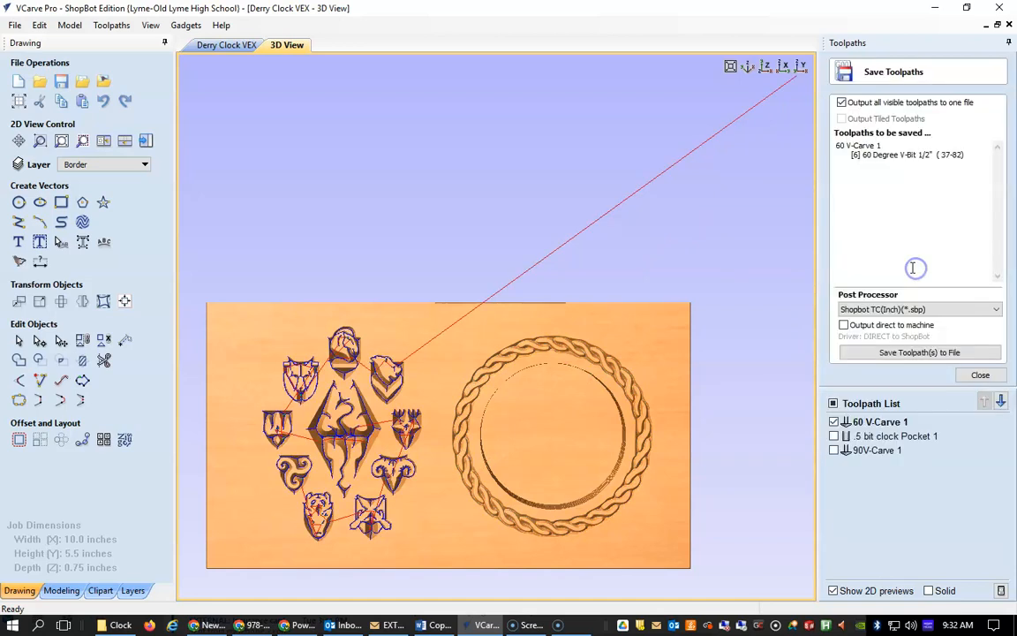
click(914, 353)
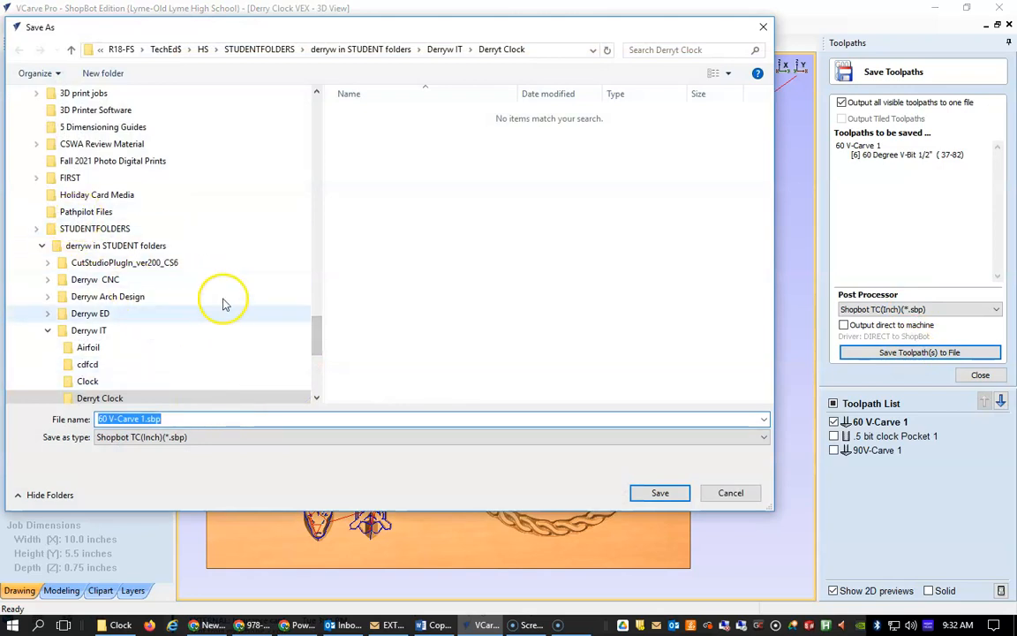
drag(316, 330, 288, 136)
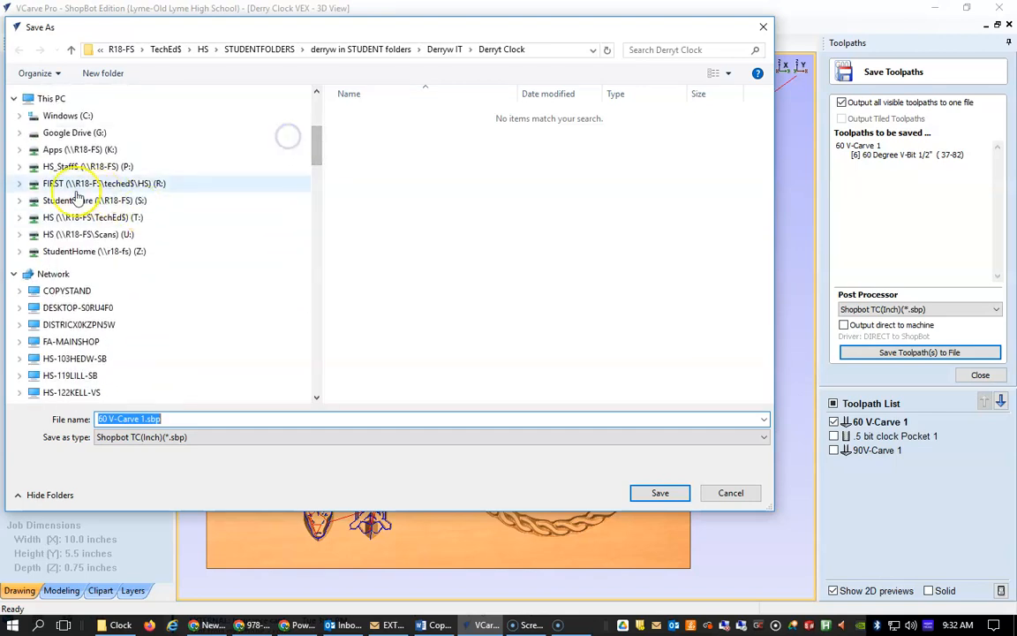
click(78, 199)
scroll(411, 299, down, 6)
scroll(406, 309, down, 7)
click(381, 322)
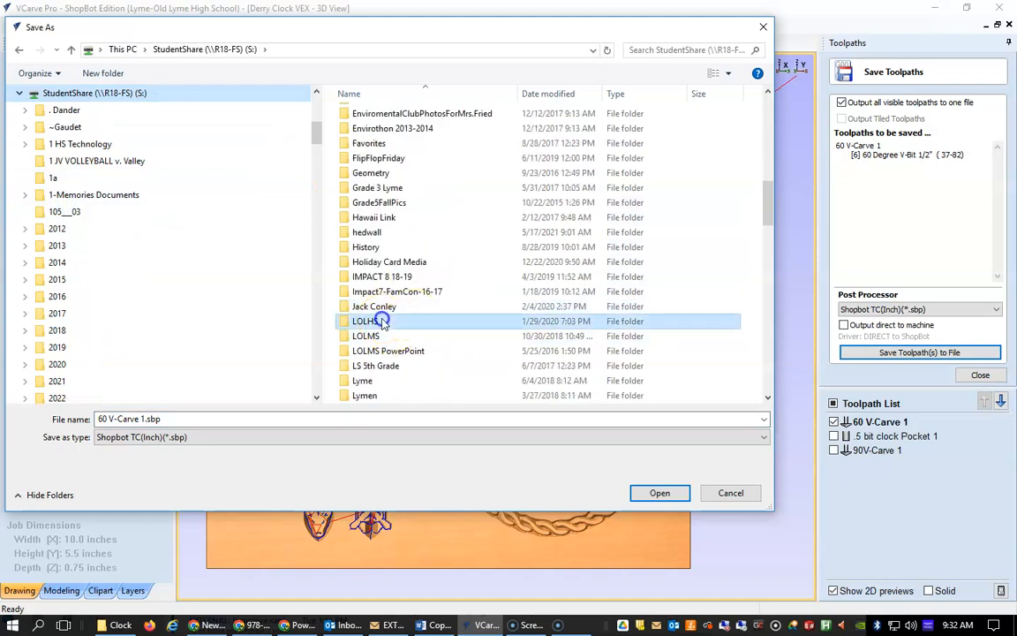
double_click(375, 173)
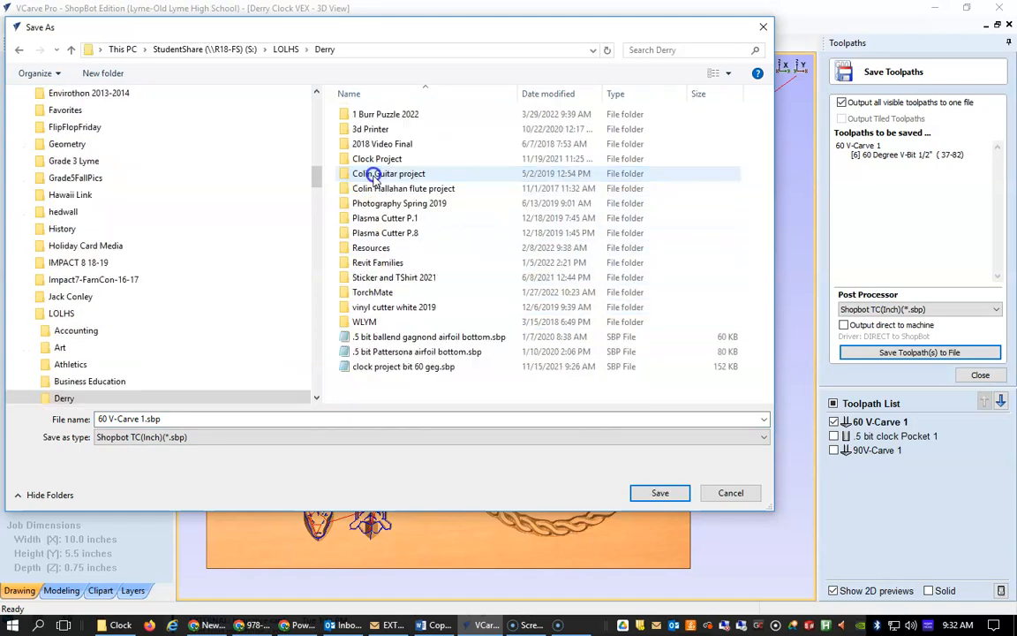
double_click(388, 158)
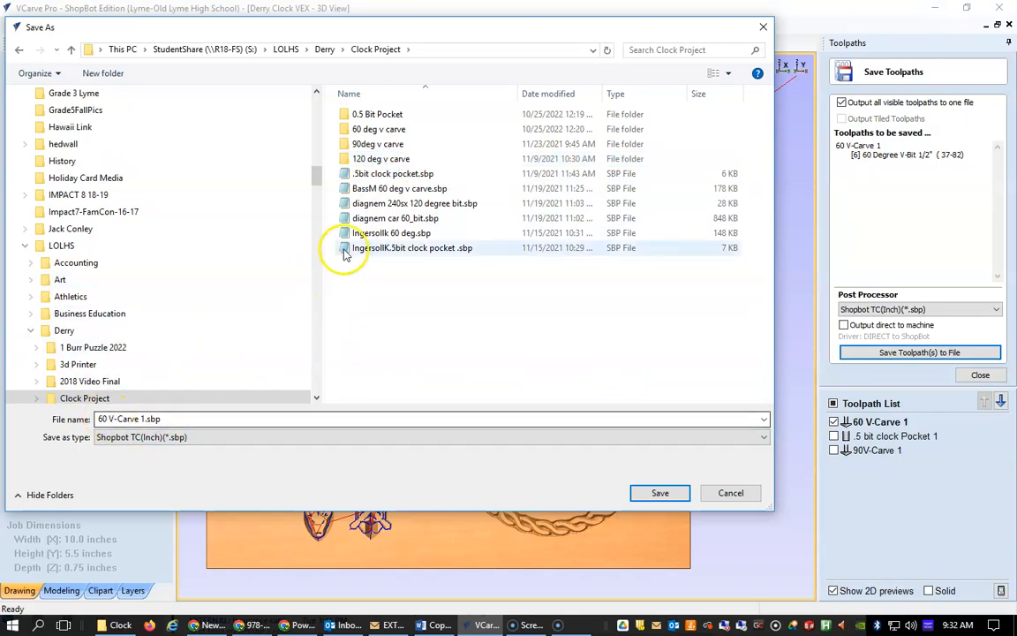
double_click(380, 128)
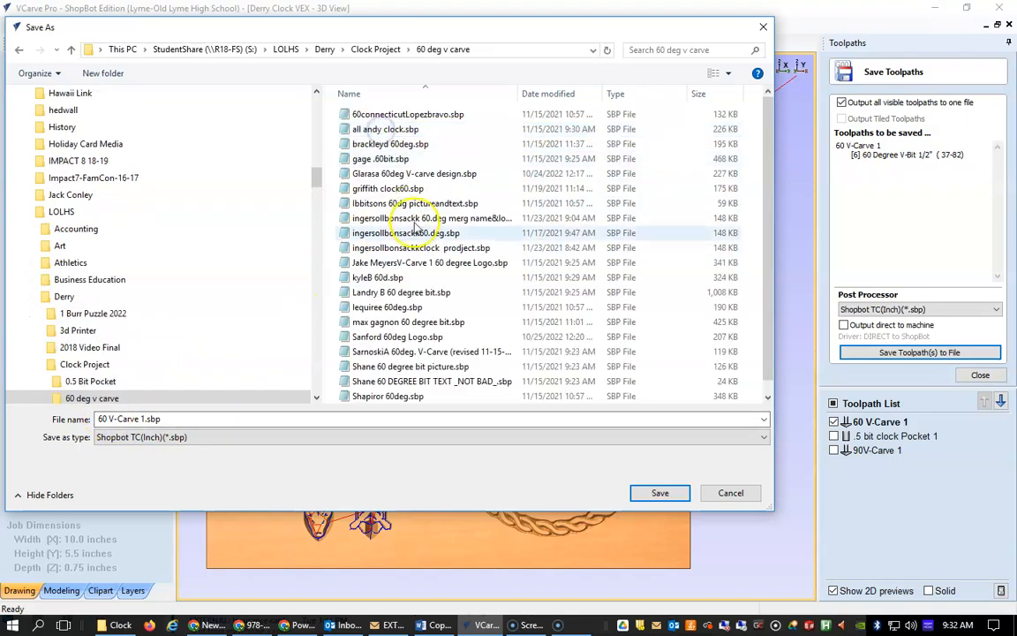
click(428, 263)
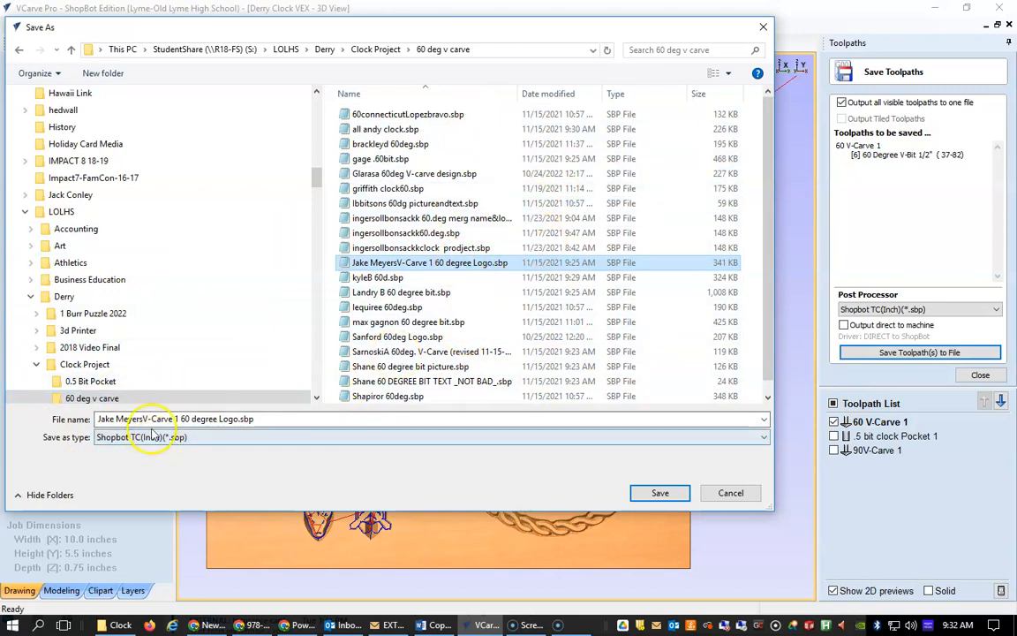
triple_click(191, 418)
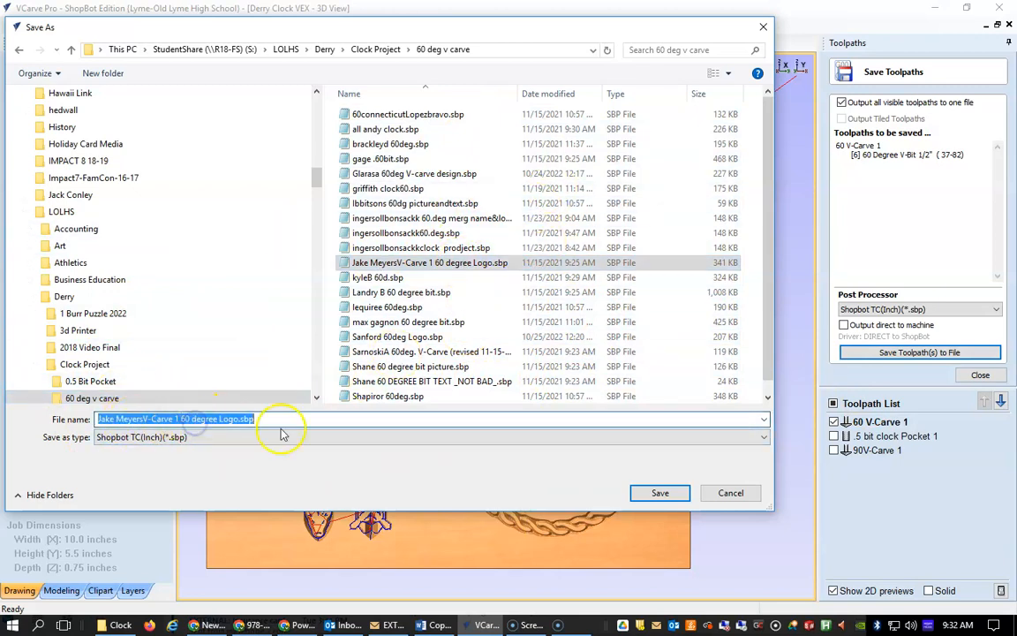
click(729, 494)
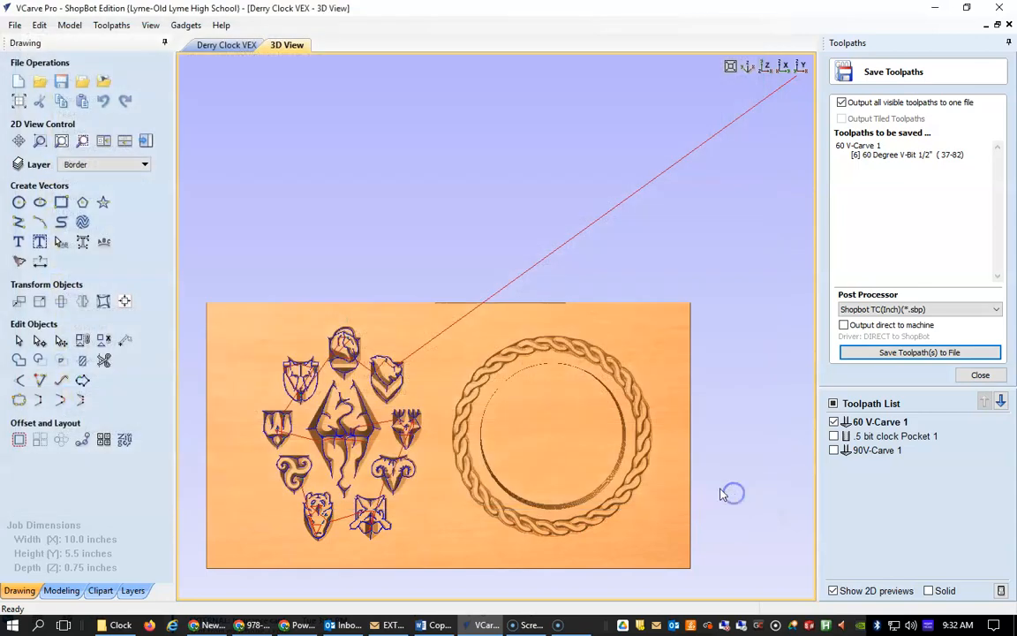
Start saving the 60 V-Carve 1 toolpath to a file and name it Derryb 60 V-Carve 1.sbp.
click(930, 352)
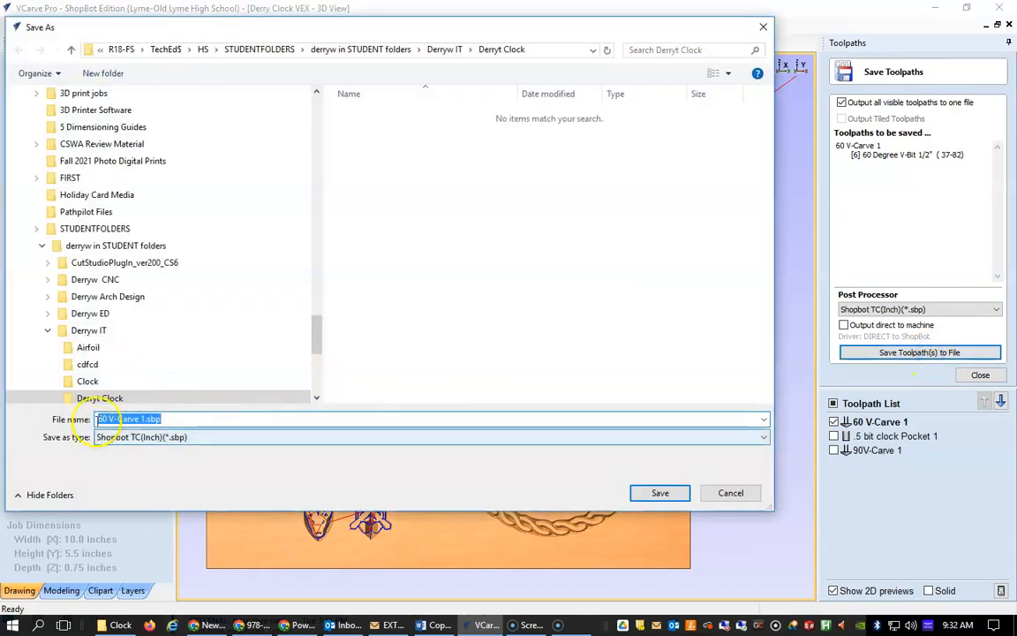
click(97, 418)
text(Derryb)
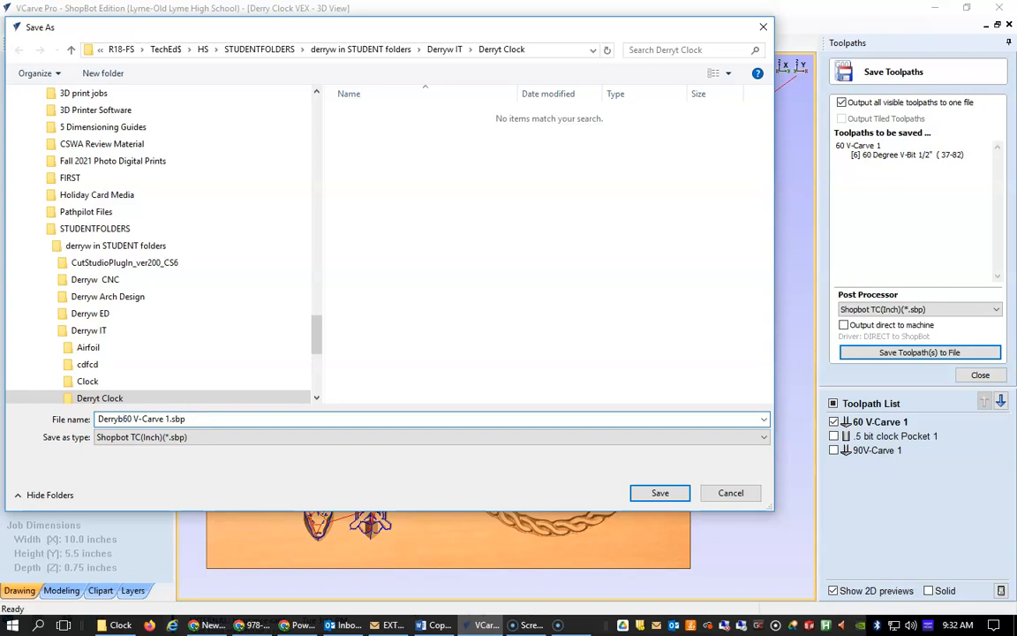
click(131, 432)
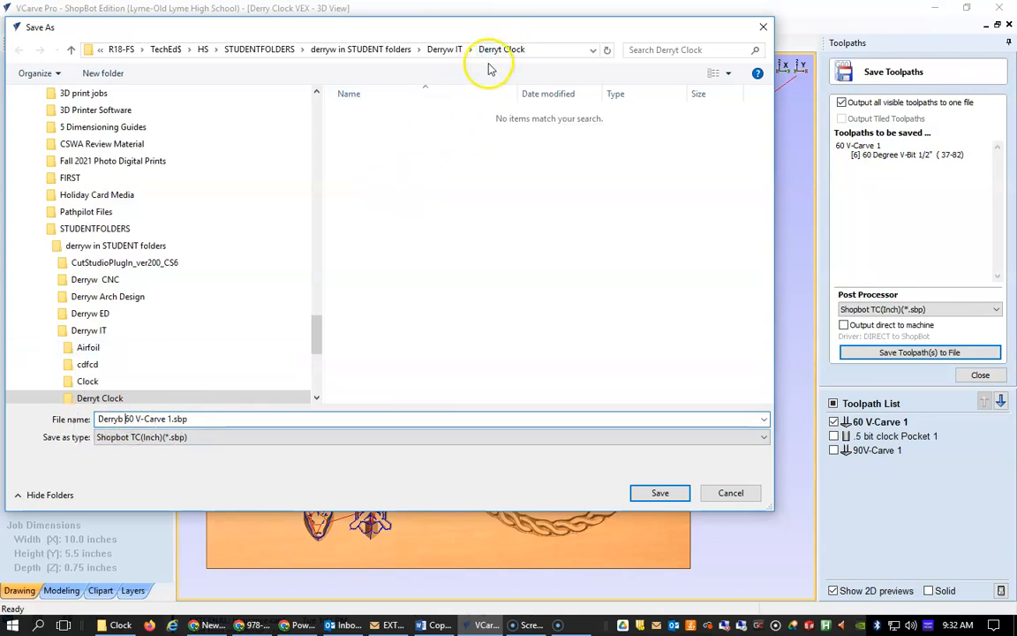
Save the named 60-degree file on the StudentShare (S:) drive in LOLHS > Derry > Clock Project > 60 deg v carve.
drag(316, 335, 340, 134)
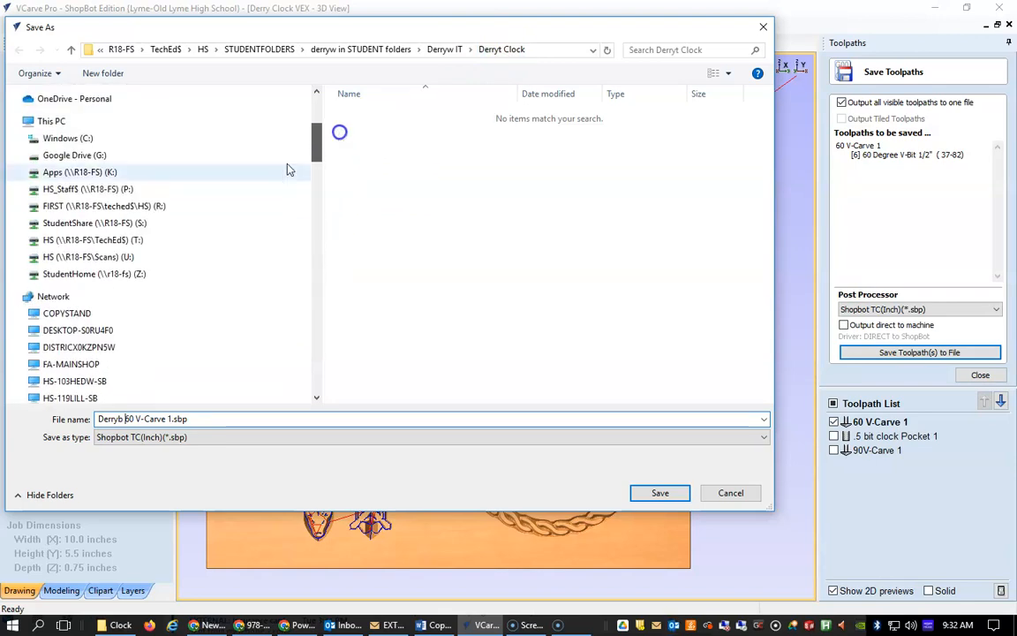
click(79, 222)
scroll(429, 338, down, 15)
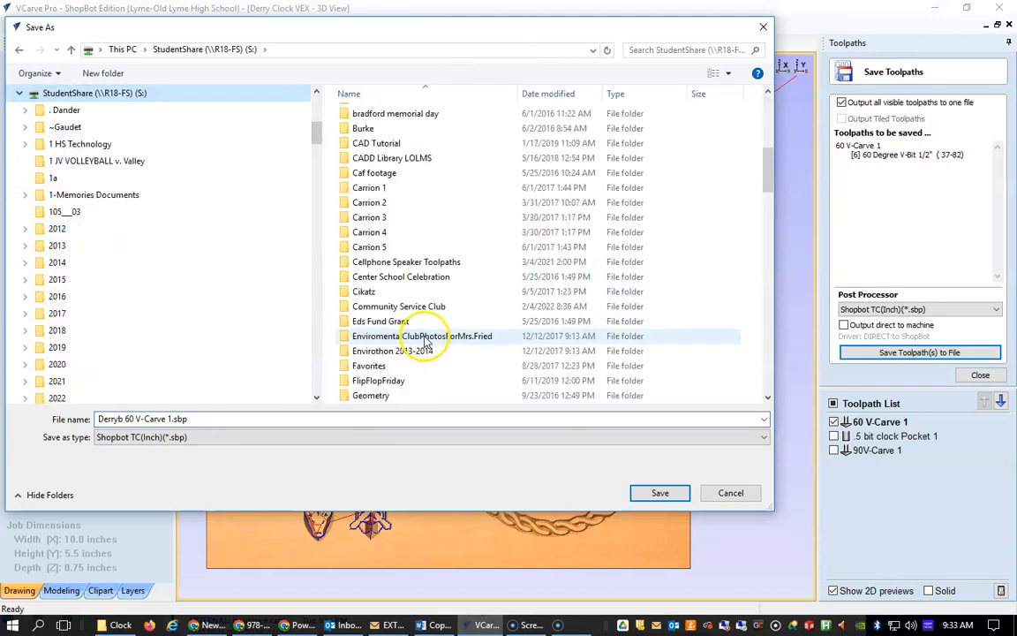
click(369, 278)
double_click(369, 278)
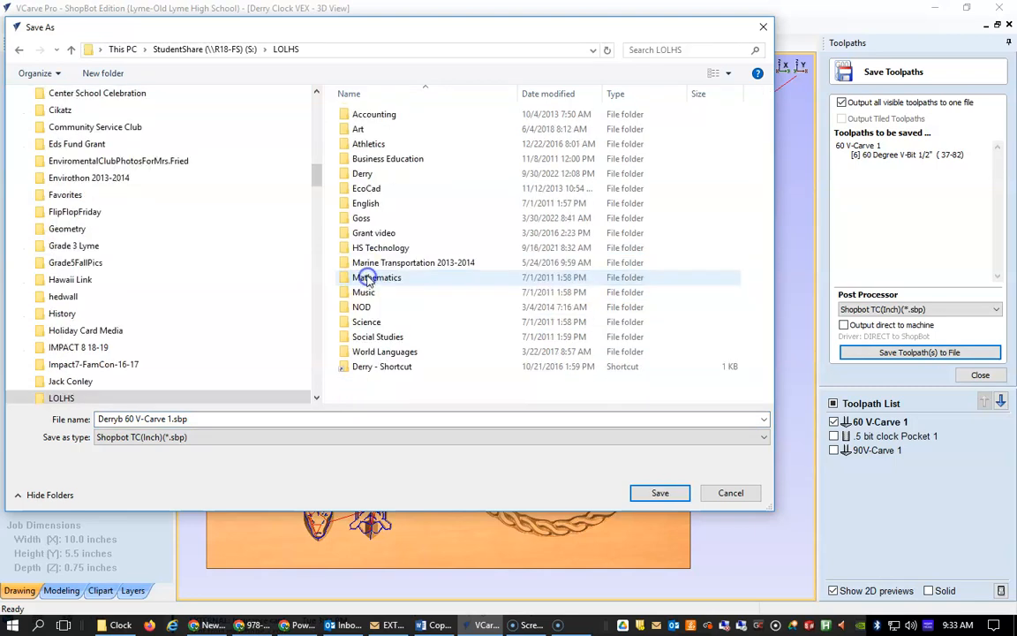
double_click(365, 171)
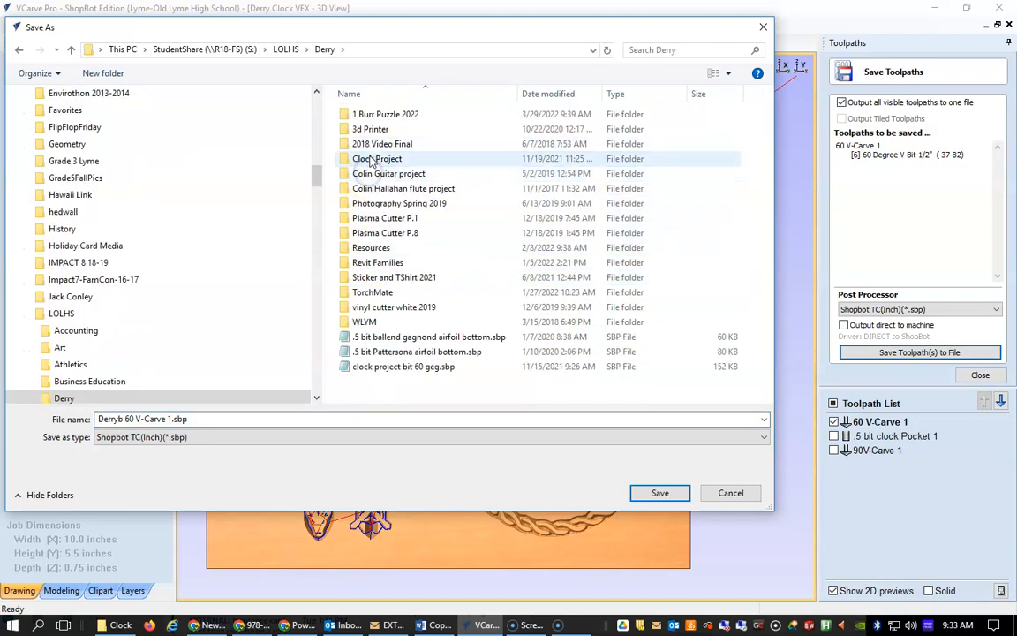
double_click(375, 159)
click(368, 129)
double_click(369, 129)
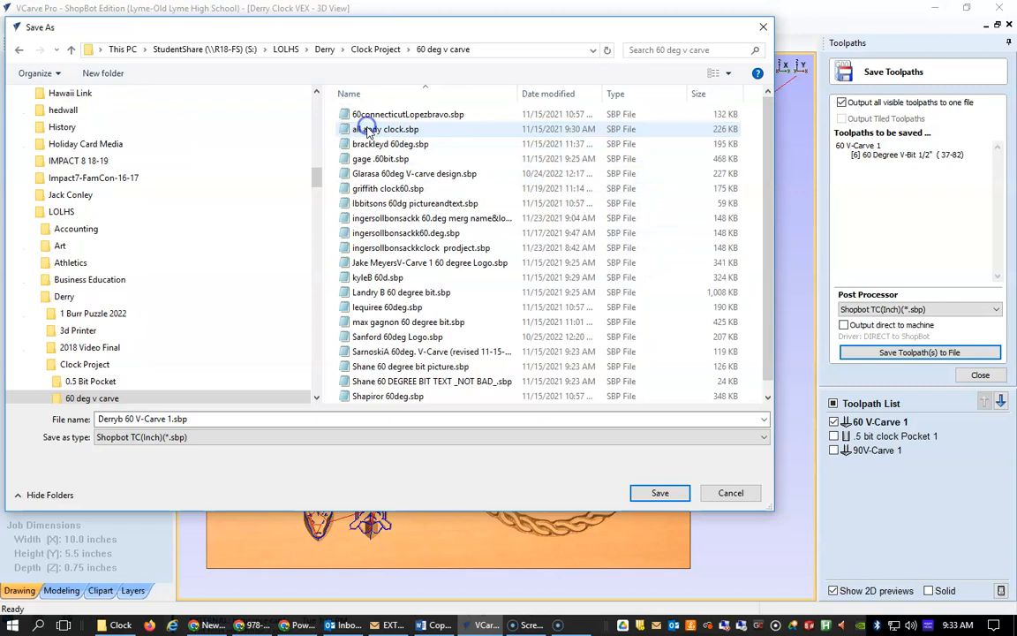
click(657, 492)
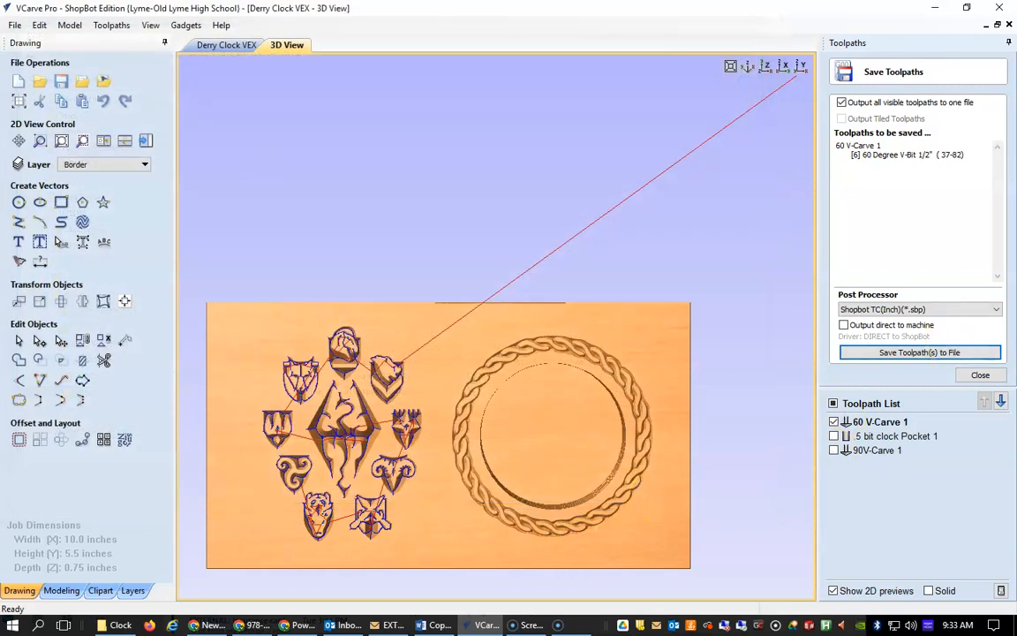
Hide 60 V-Carve 1 and make .5 bit clock Pocket 1 the only visible toolpath.
click(872, 437)
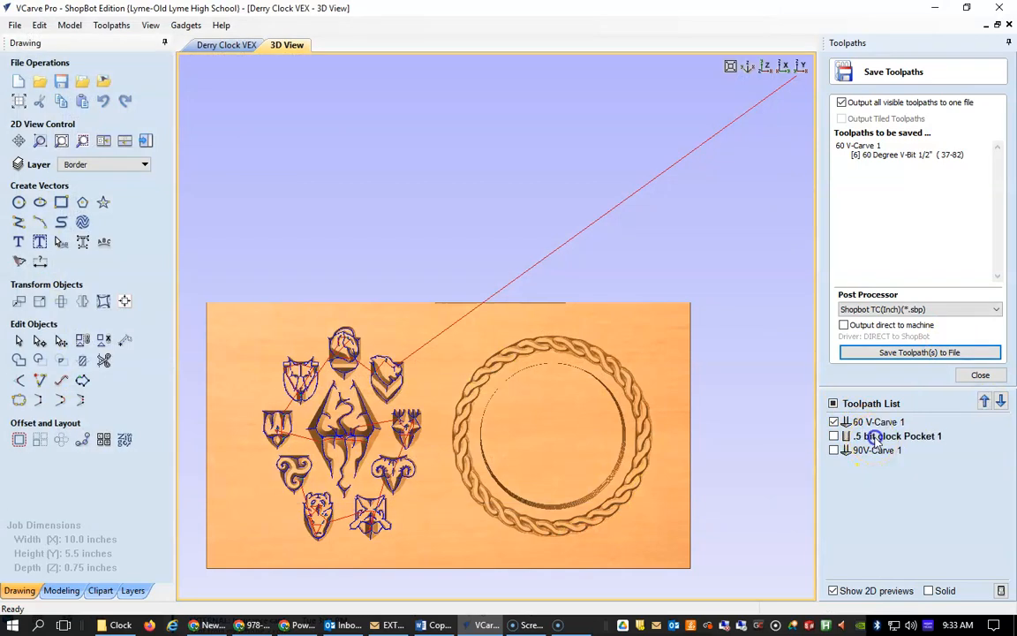
click(834, 422)
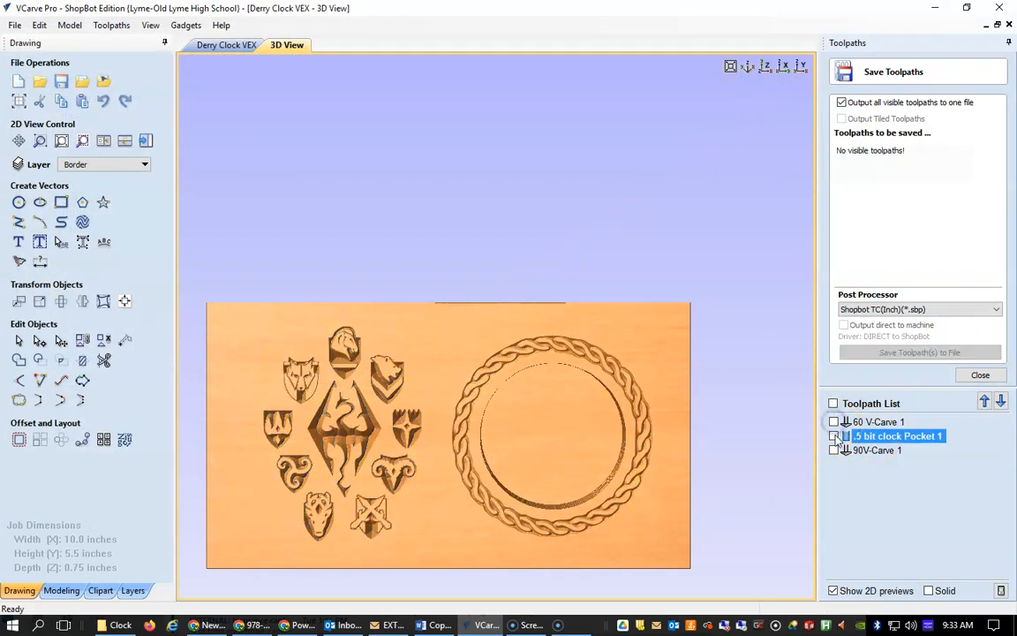
click(833, 436)
Save the clock pocket toolpath as Derryb.5 bit clock Pocket 1.sbp in the Clock Project's 0.5 Bit Pocket folder.
click(900, 353)
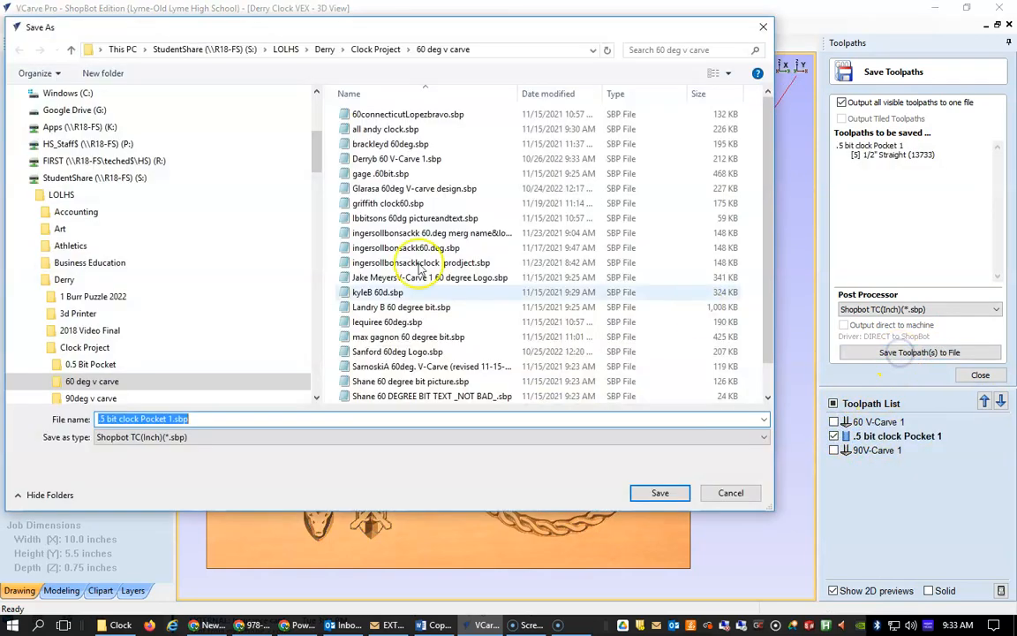
click(98, 420)
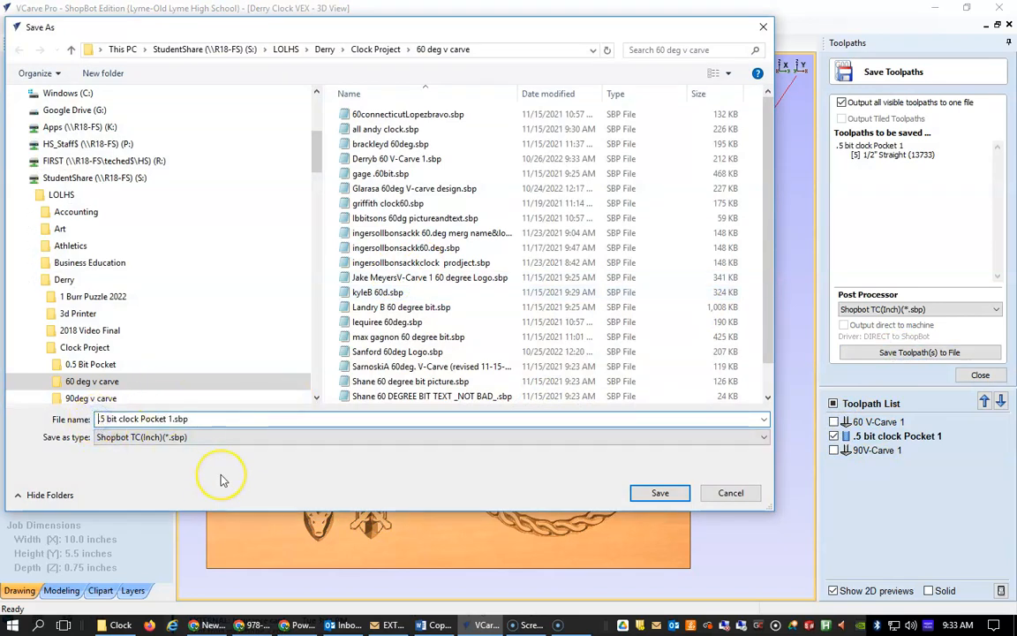
text(Derry)
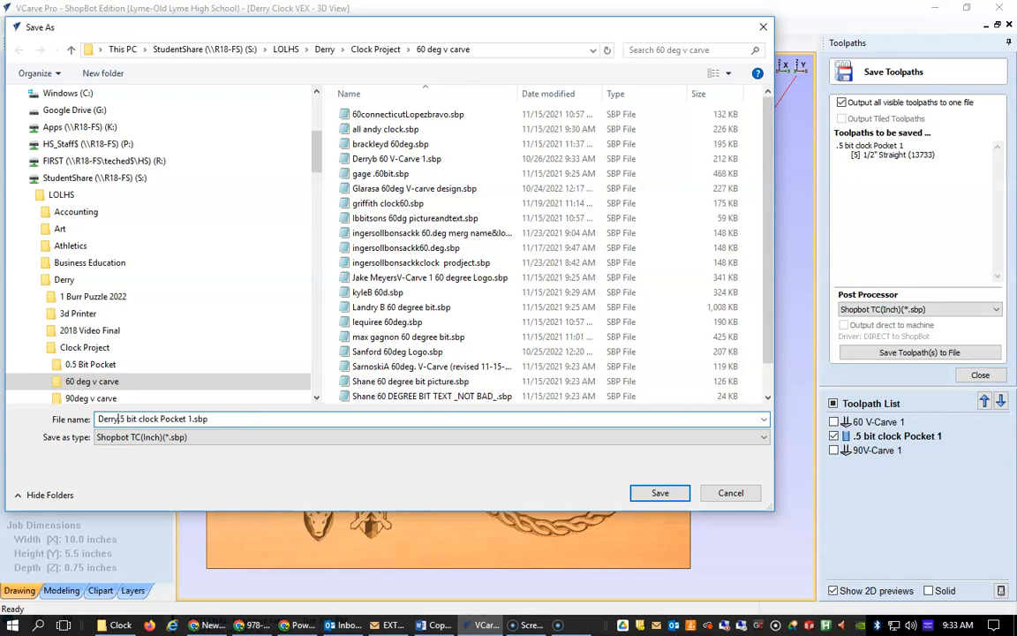
text(b)
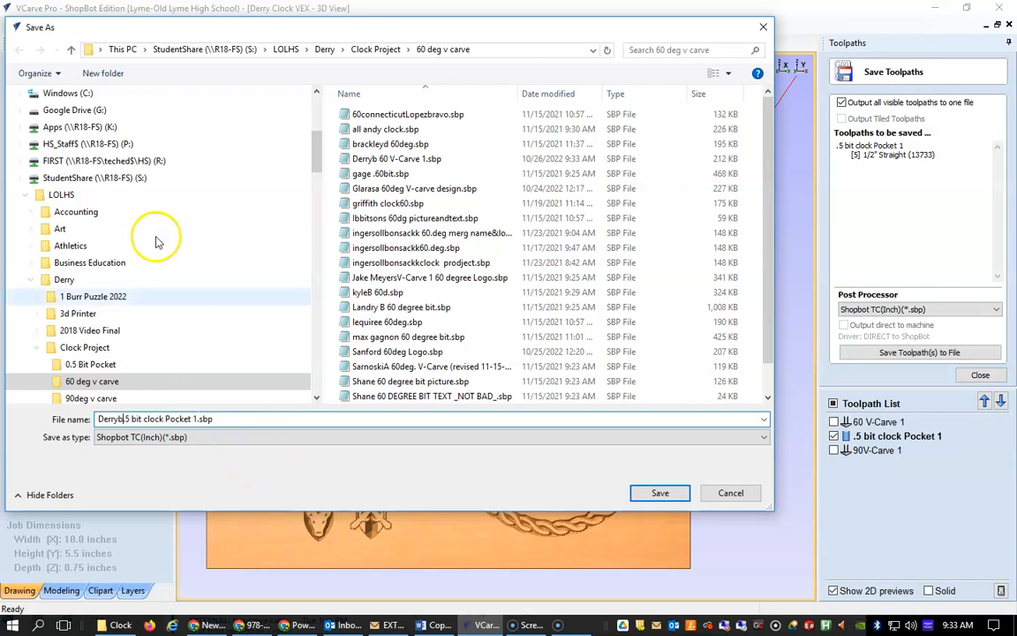
click(89, 367)
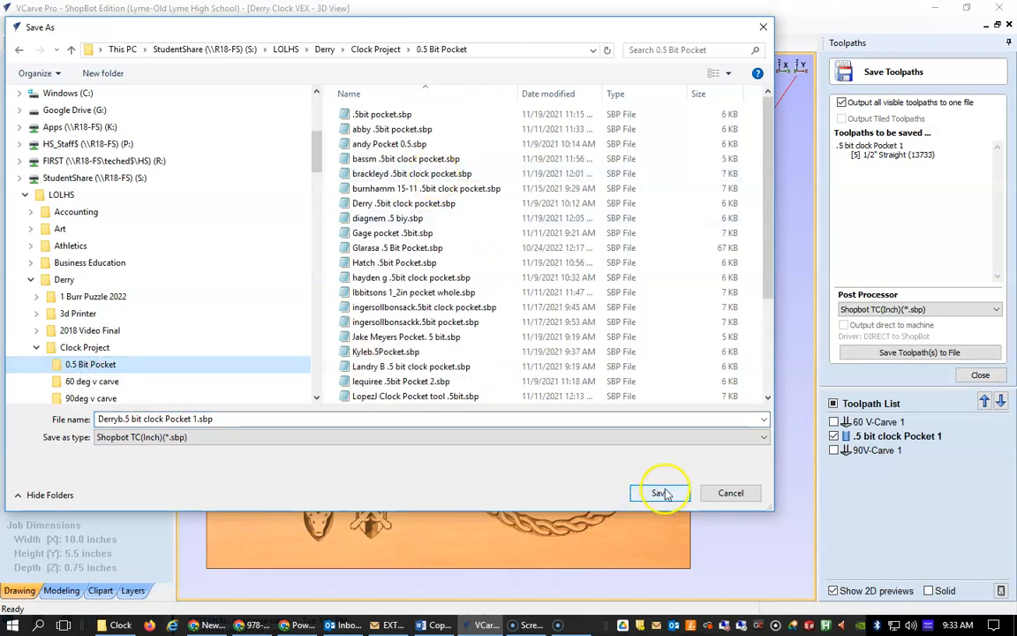
click(660, 493)
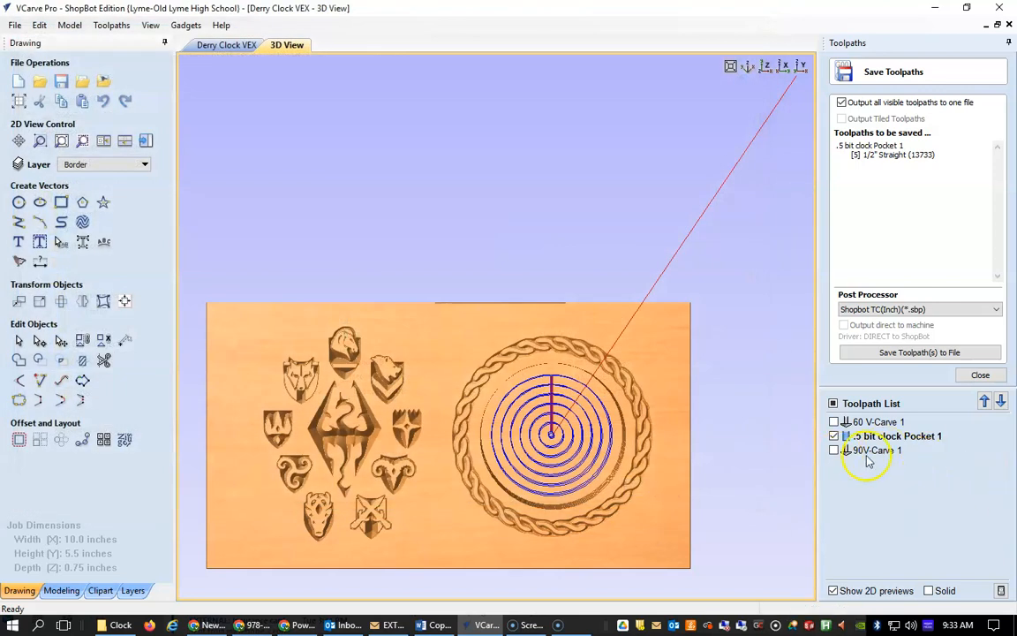
Show only the 90V-Carve 1 toolpath and save it as Derryb90V-Carve 1.sbp in the Clock Project's 90deg v carve folder.
click(835, 450)
click(834, 436)
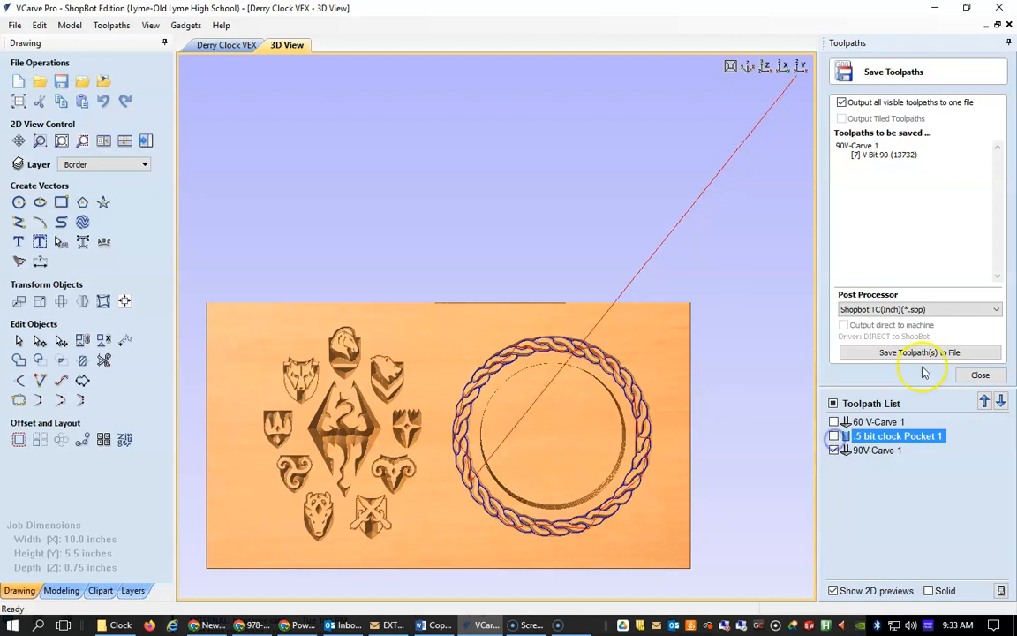
click(918, 353)
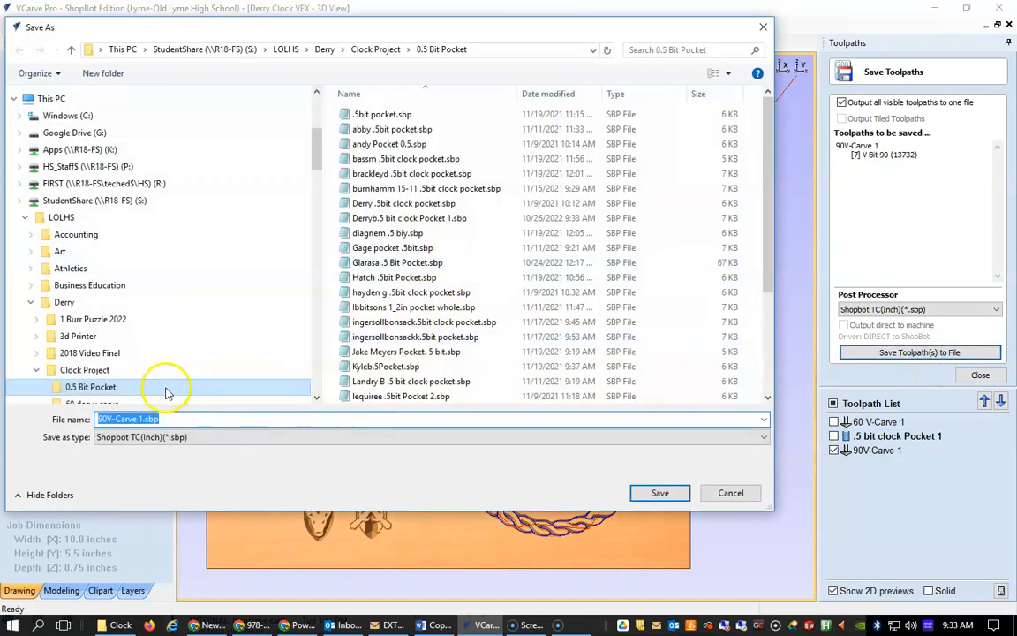
click(101, 419)
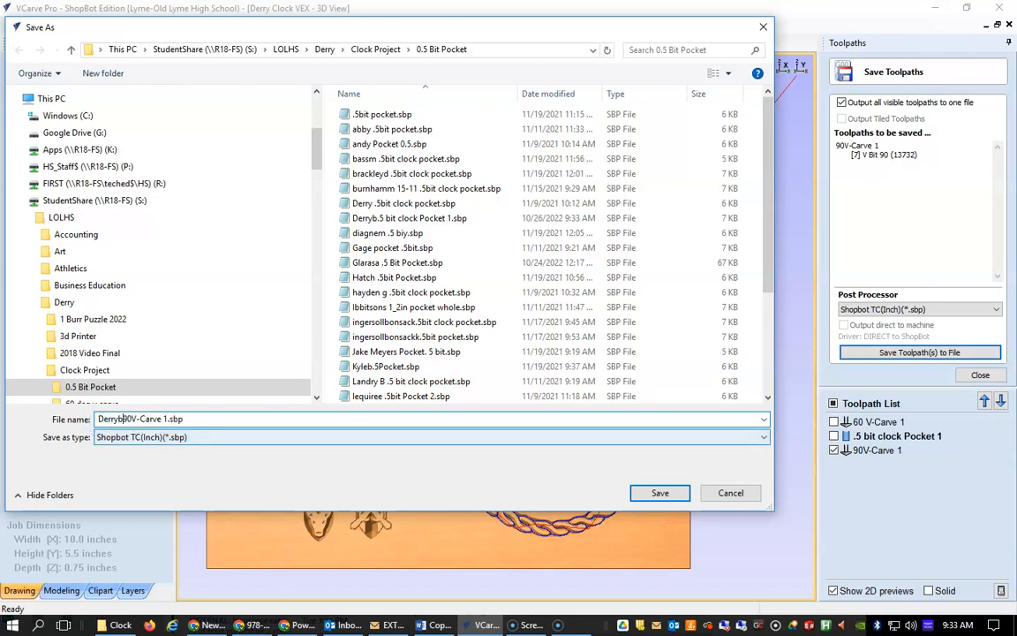
click(96, 370)
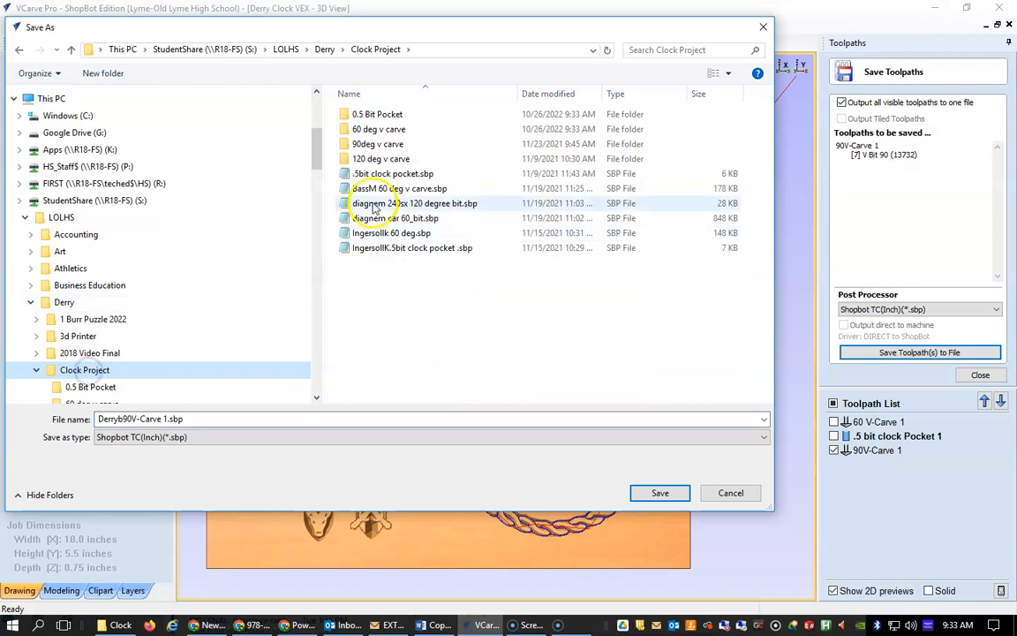
double_click(386, 144)
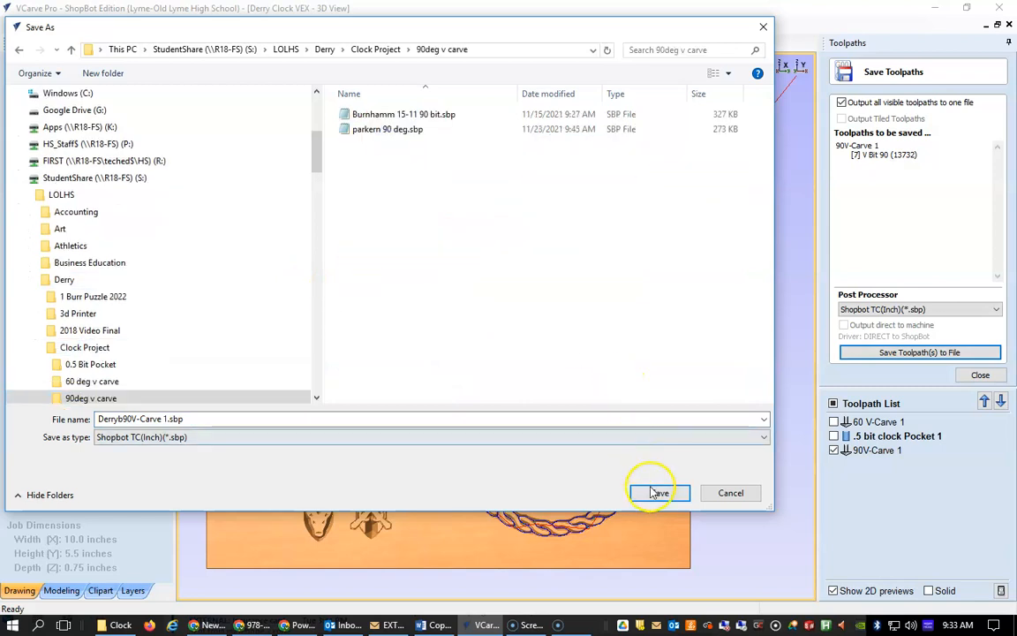
click(654, 493)
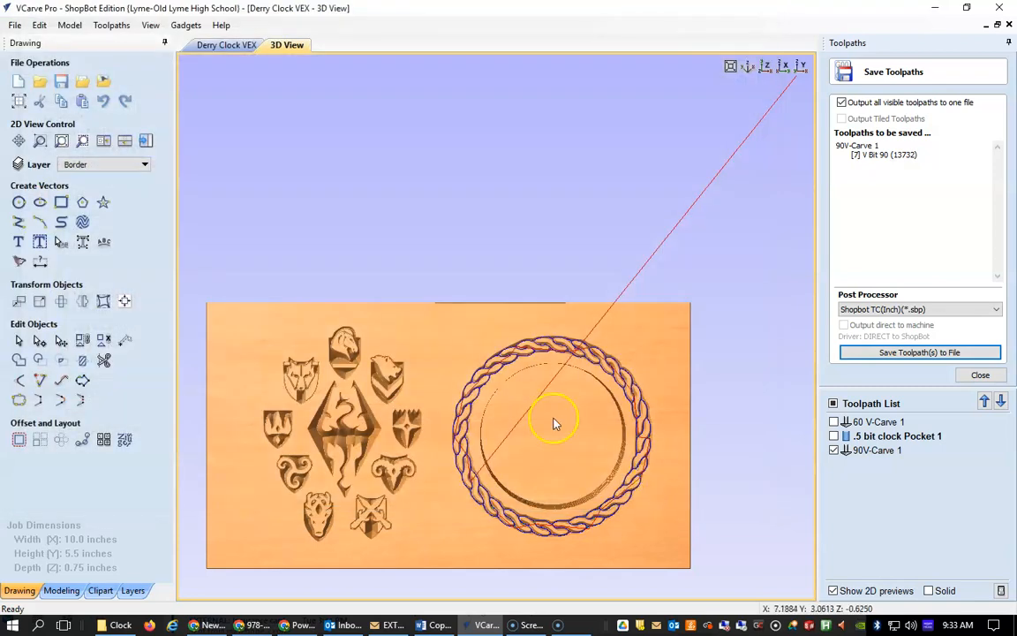